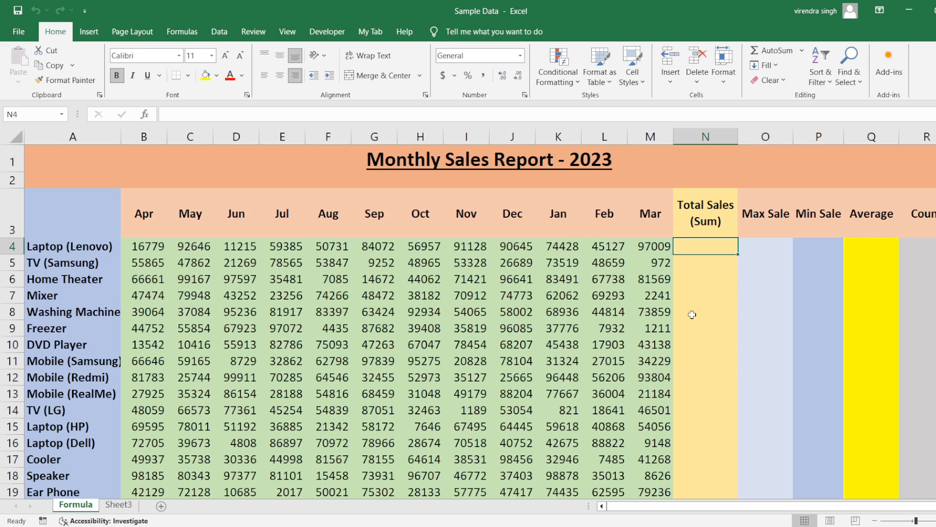
Step: Switch to the Notepad notes and review the three parts of functions: function name, arguments and return value
{"action": "left_click", "coordinate": [706, 245]}
{"action": "key", "text": "alt+Tab"}
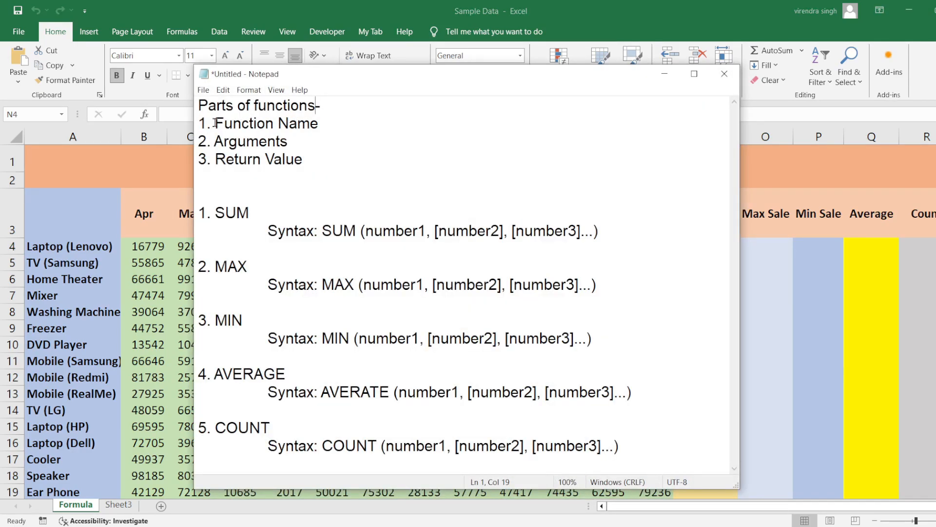
{"action": "left_click_drag", "start_coordinate": [215, 122], "coordinate": [357, 126]}
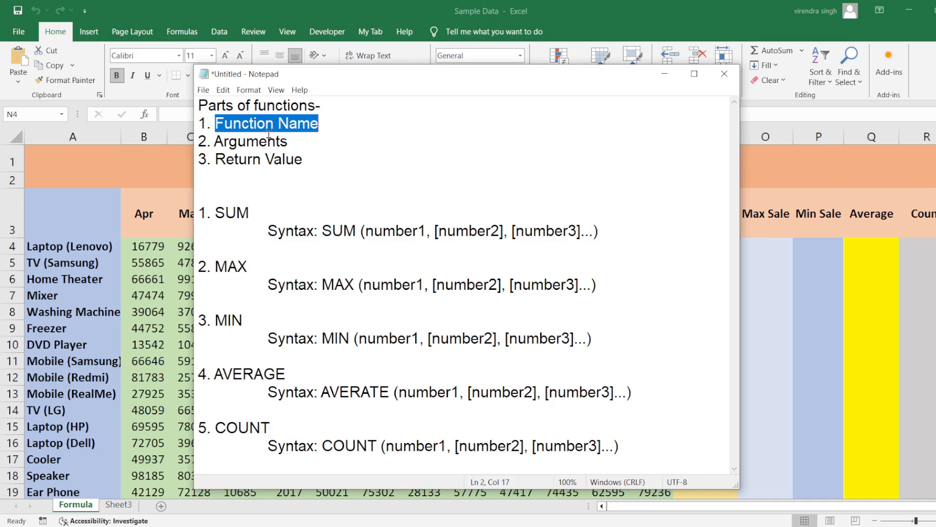
{"action": "double_click", "coordinate": [252, 143]}
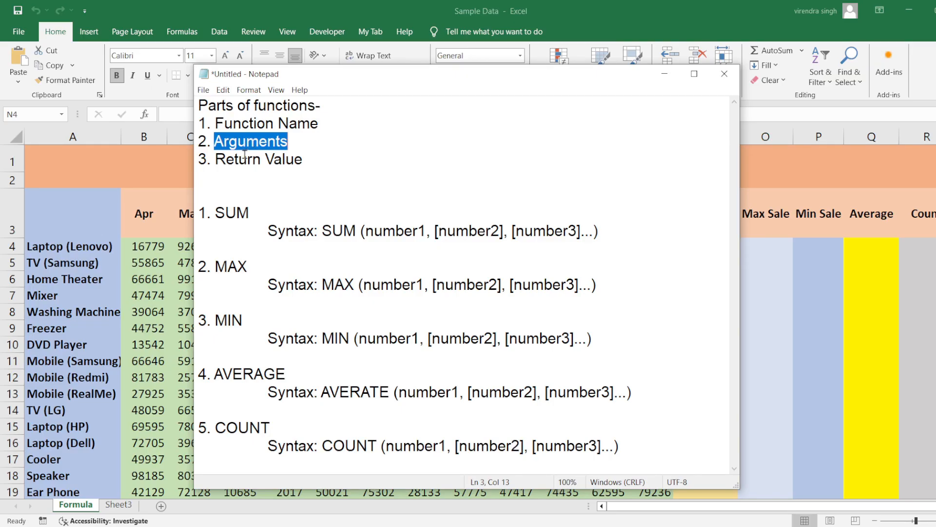
{"action": "left_click", "coordinate": [240, 159]}
{"action": "double_click", "coordinate": [239, 160]}
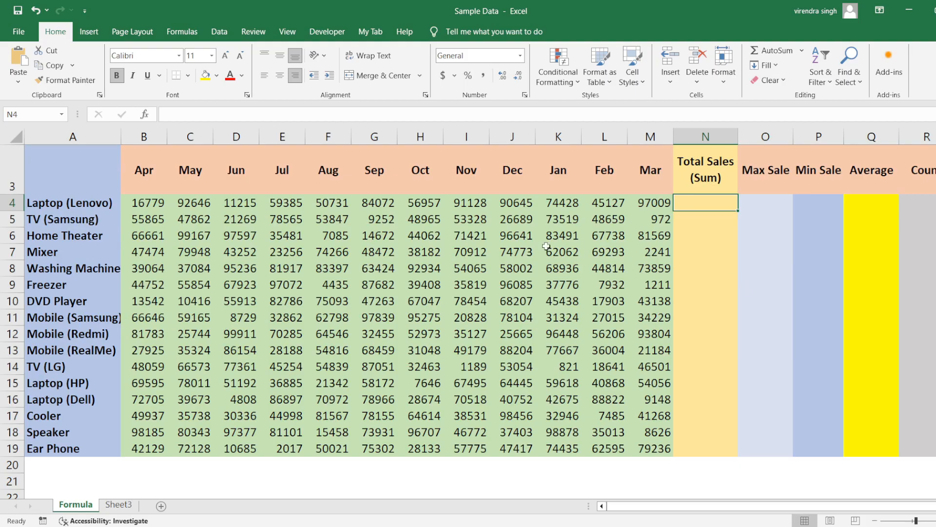
Step: Return to the Excel sales report and examine its product names, the Apr to Mar headings and the April sales figures
{"action": "key", "text": "Up"}
{"action": "key", "text": "Up"}
{"action": "key", "text": "Up"}
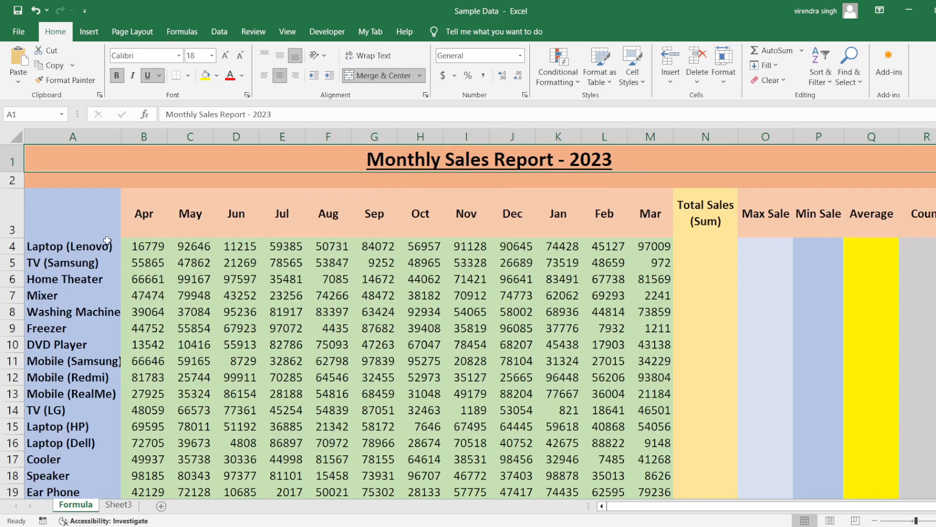
{"action": "left_click_drag", "start_coordinate": [107, 241], "coordinate": [105, 444]}
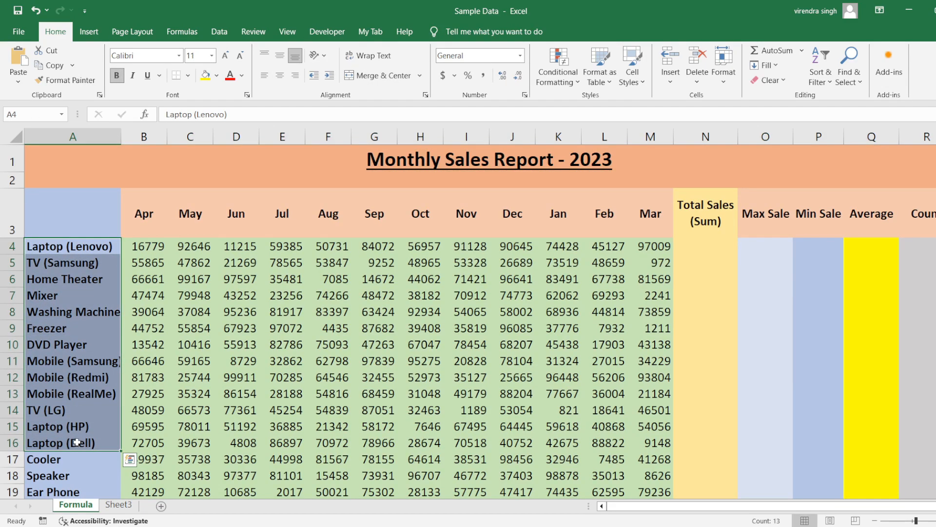
{"action": "left_click_drag", "start_coordinate": [147, 222], "coordinate": [640, 218]}
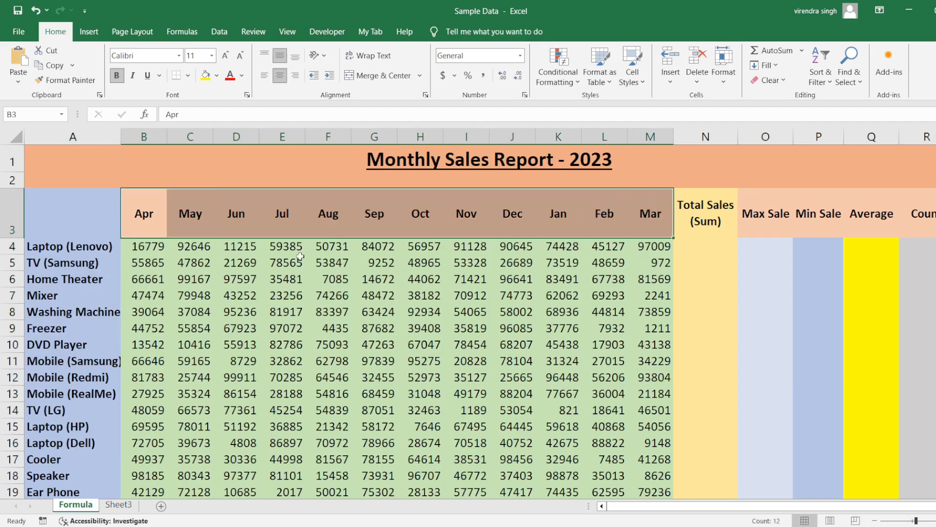
{"action": "left_click_drag", "start_coordinate": [155, 248], "coordinate": [149, 417]}
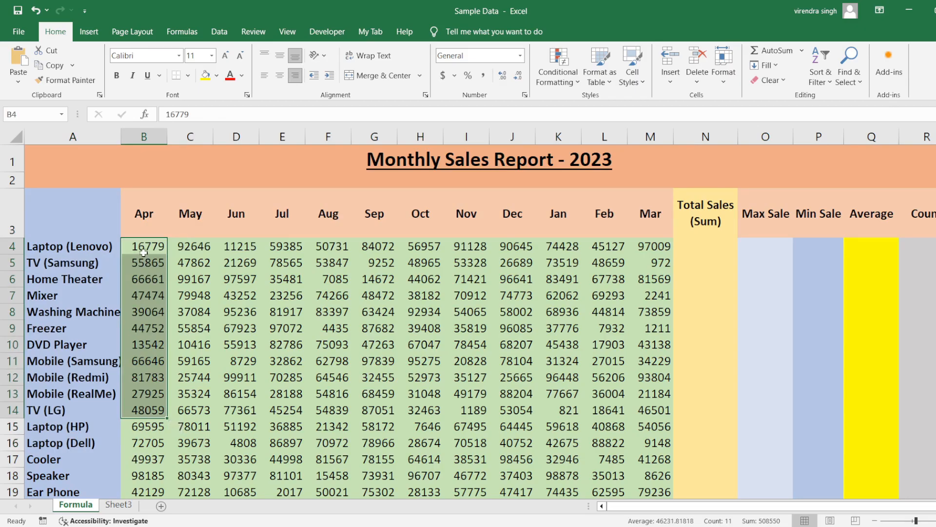
Step: Examine the Total Sales, Max Sale, Min Sale, Average and Count columns and the Apr to Mar sales of Laptop (Lenovo)
{"action": "left_click", "coordinate": [691, 247]}
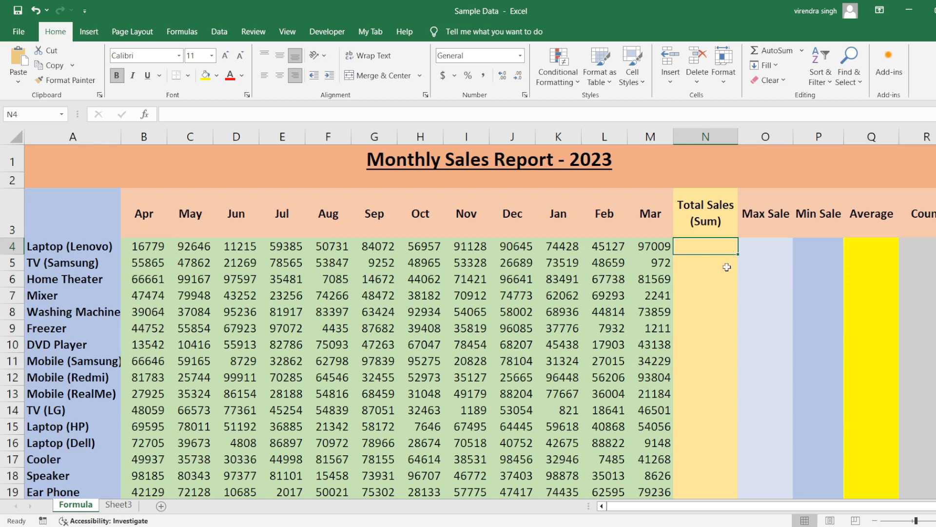
{"action": "left_click", "coordinate": [764, 253]}
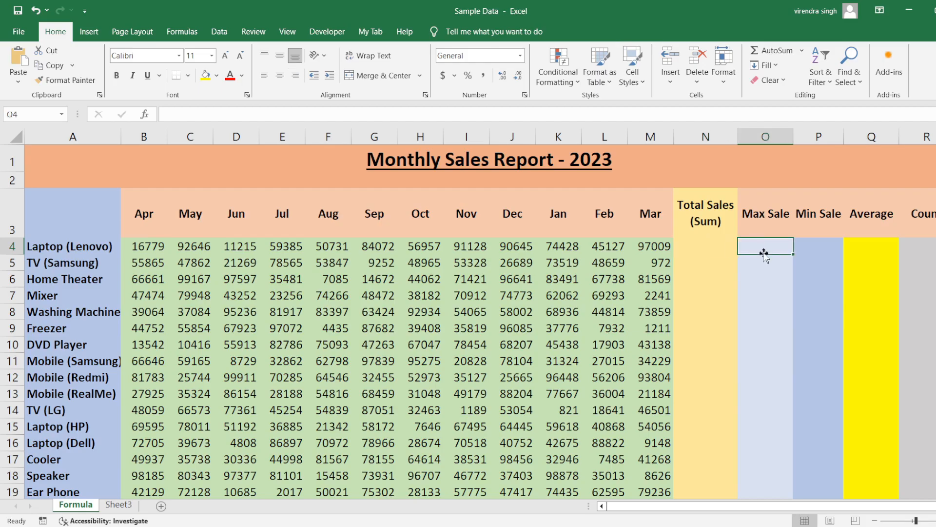
{"action": "left_click", "coordinate": [821, 249]}
{"action": "left_click", "coordinate": [875, 251]}
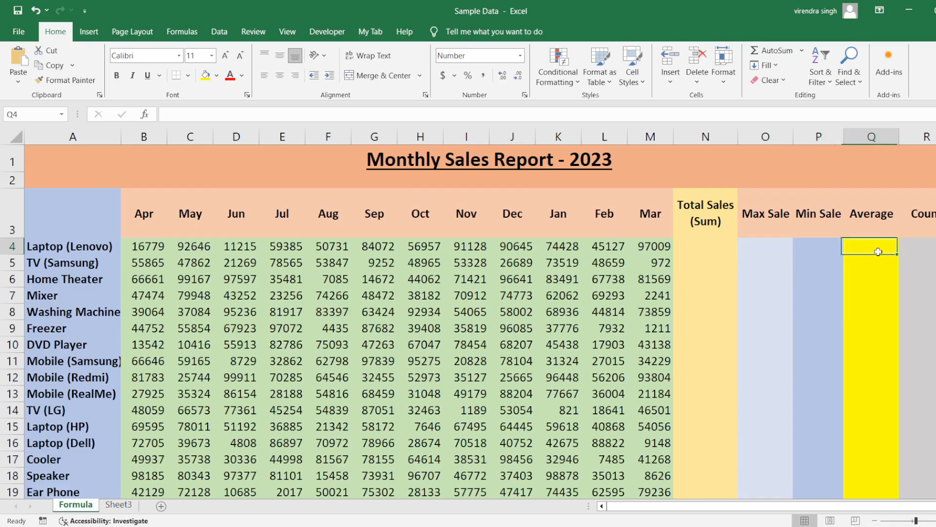
{"action": "left_click", "coordinate": [932, 249]}
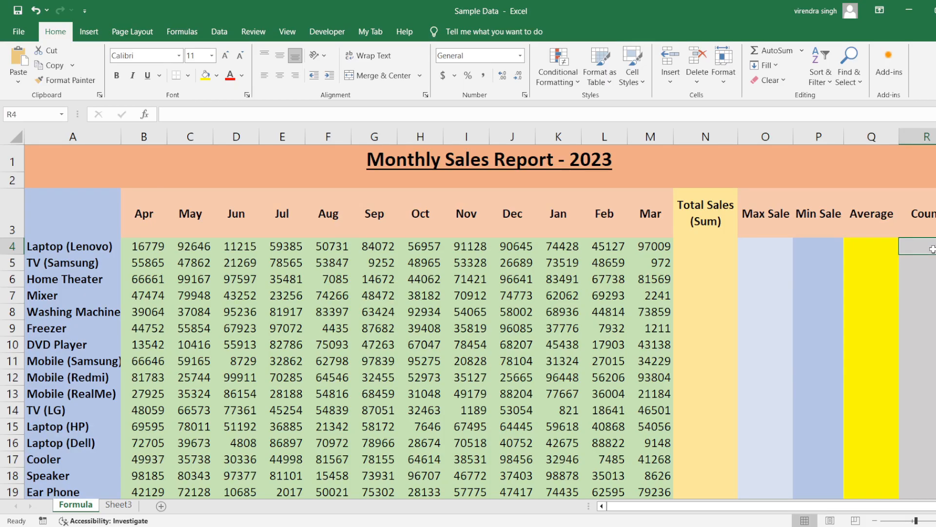
{"action": "left_click", "coordinate": [698, 250]}
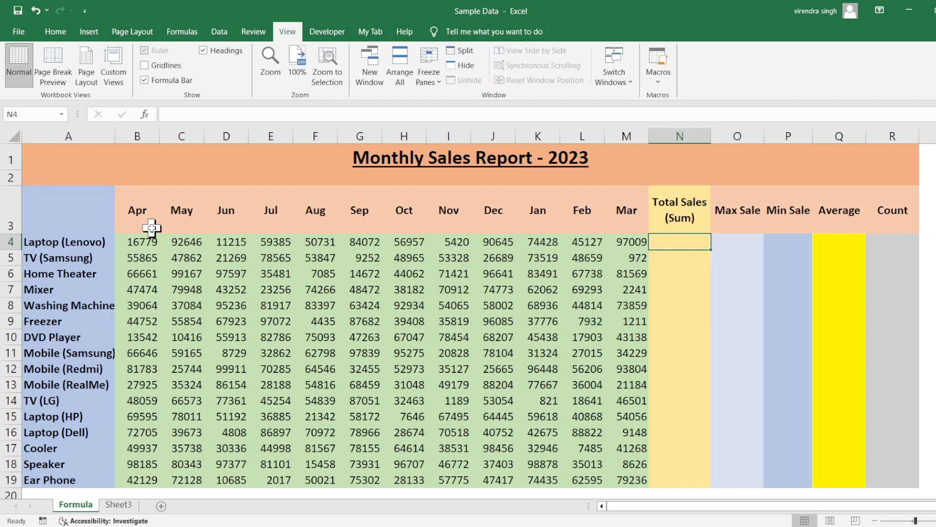
{"action": "left_click_drag", "start_coordinate": [140, 240], "coordinate": [619, 248]}
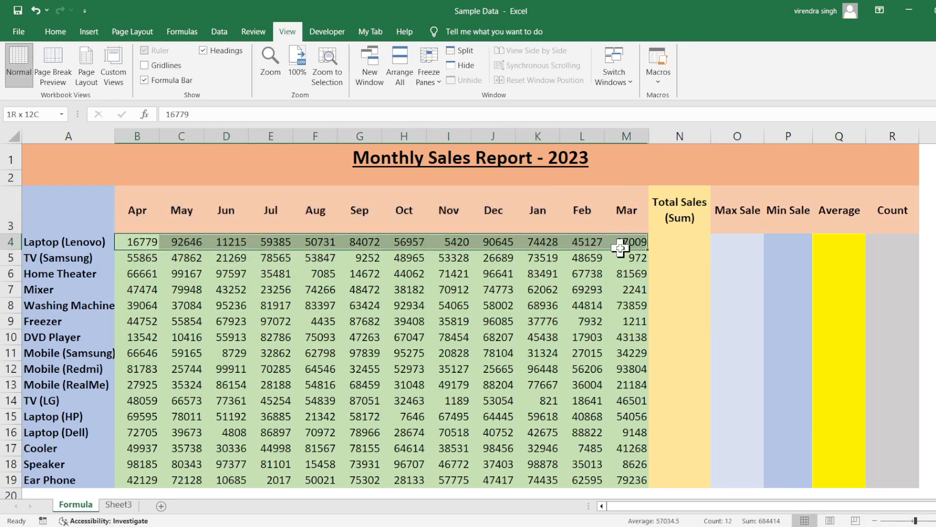
{"action": "left_click", "coordinate": [683, 242]}
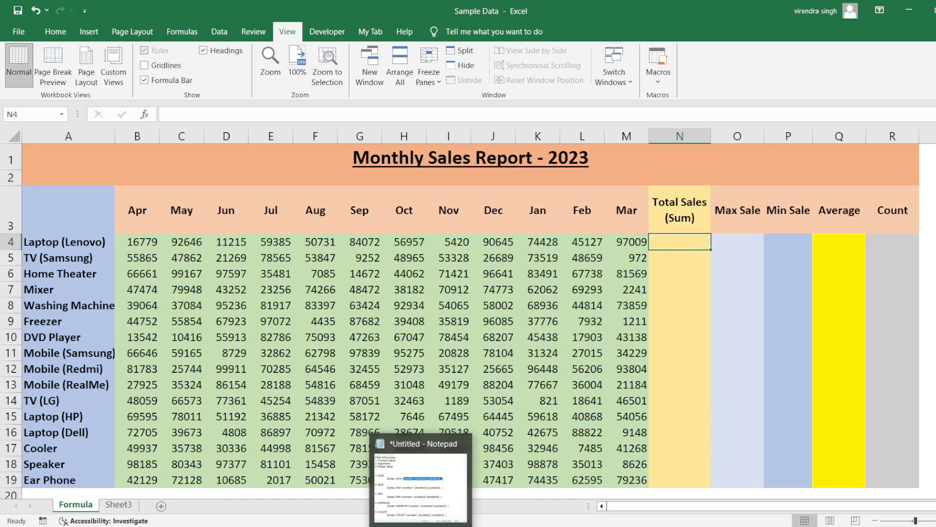
Step: Switch to the Notepad notes, review the SUM function's name and arguments in its syntax line, and return to the Excel worksheet
{"action": "left_click", "coordinate": [422, 526]}
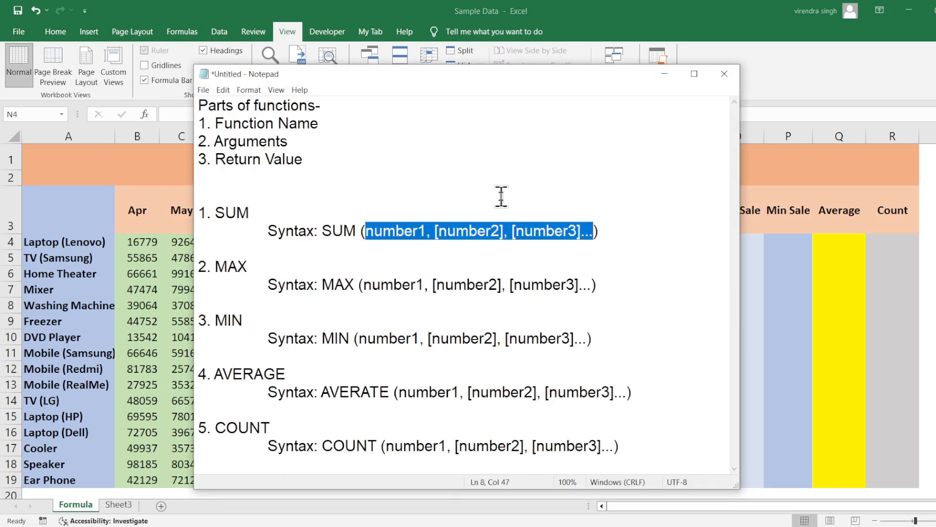
{"action": "double_click", "coordinate": [350, 232]}
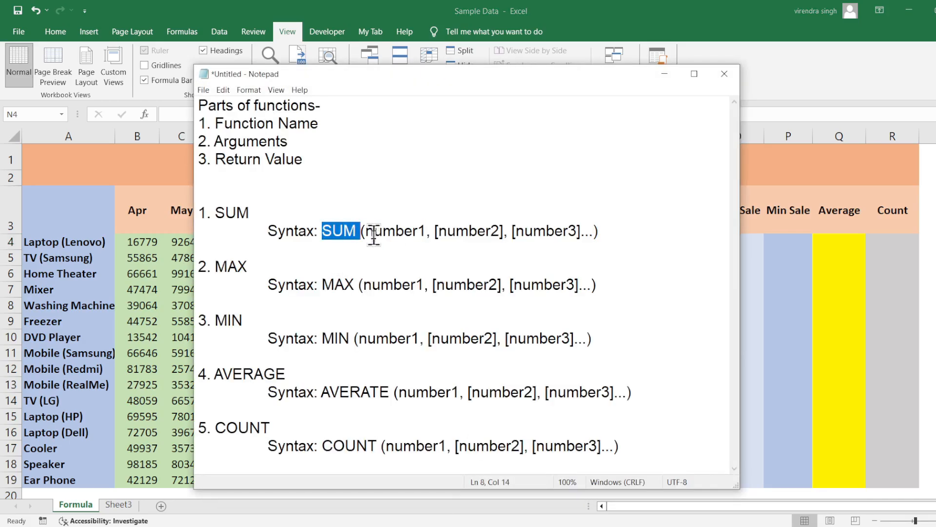
{"action": "left_click_drag", "start_coordinate": [367, 233], "coordinate": [592, 234]}
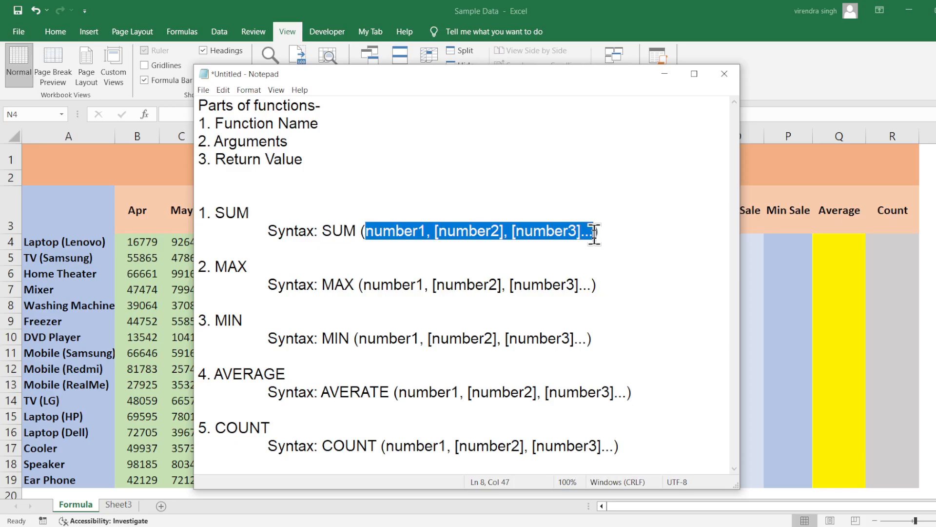
{"action": "left_click", "coordinate": [663, 74]}
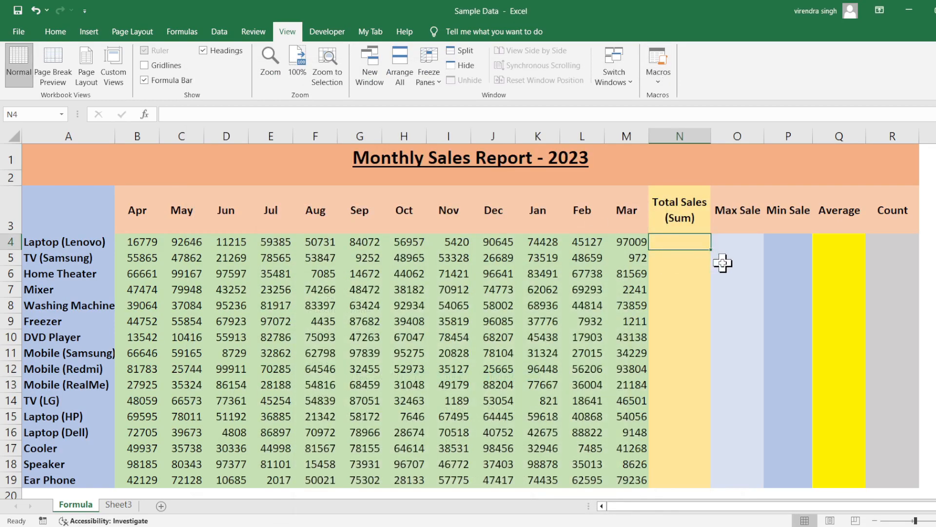
Step: Enter the formula =sum(12,35,45) in the Total Sales cell for Laptop (Lenovo), N4
{"action": "type", "text": "="}
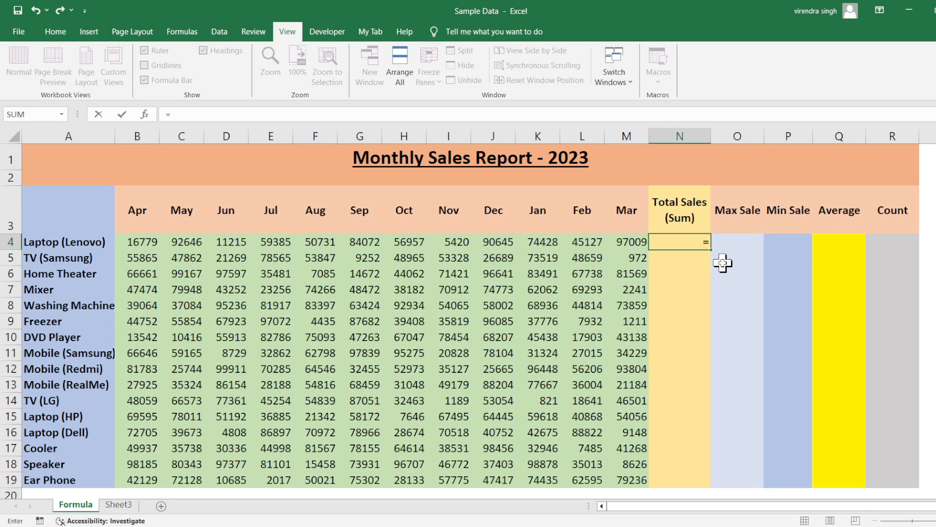
{"action": "type", "text": "s"}
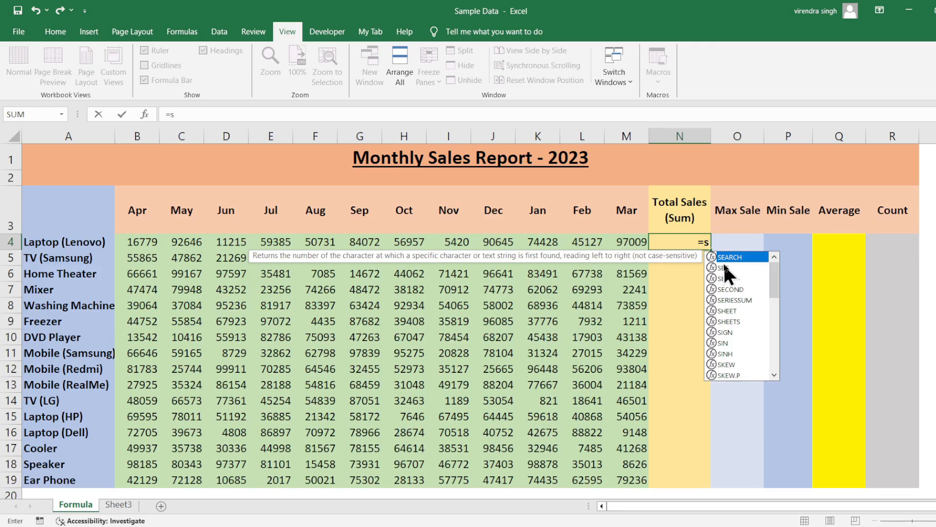
{"action": "type", "text": "um"}
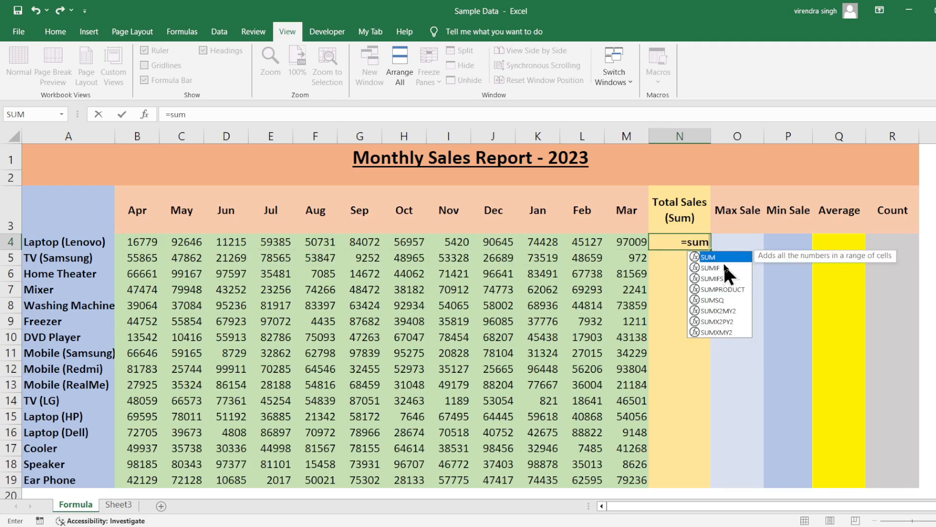
{"action": "type", "text": "("}
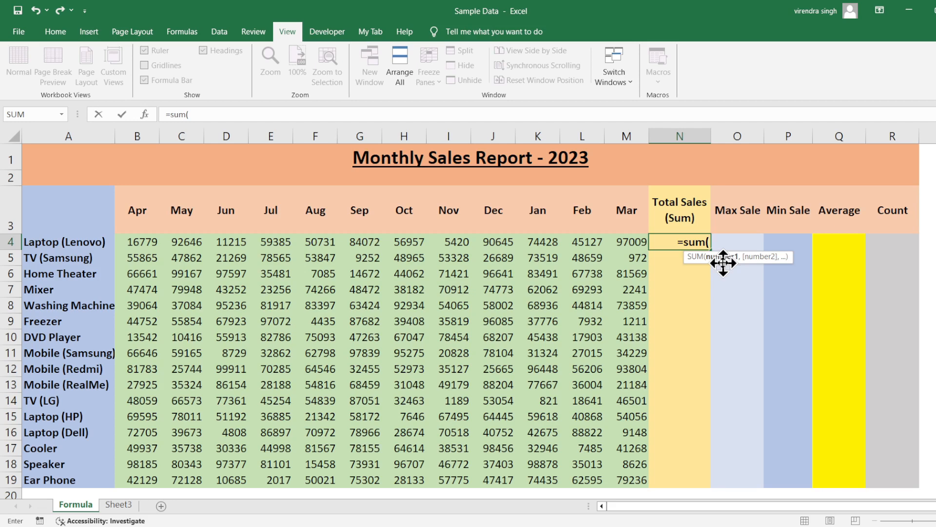
{"action": "type", "text": "12,"}
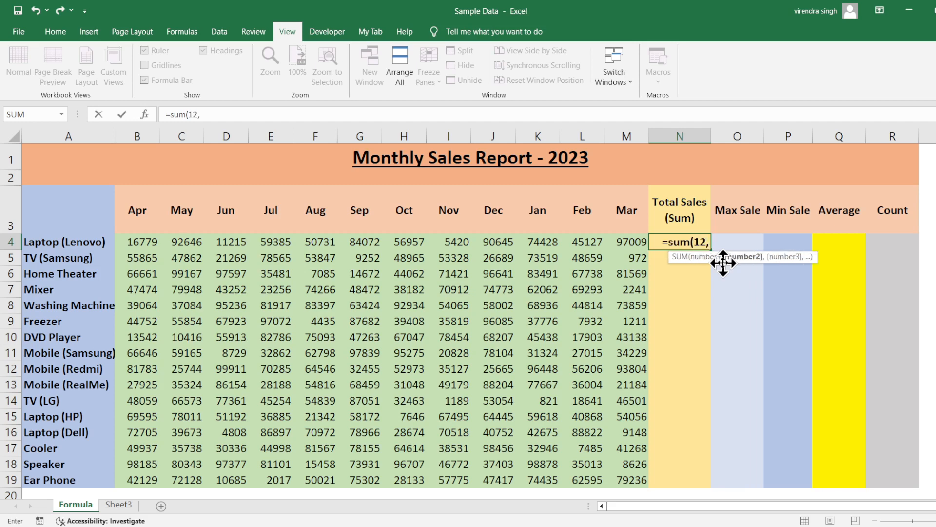
{"action": "type", "text": "35,45"}
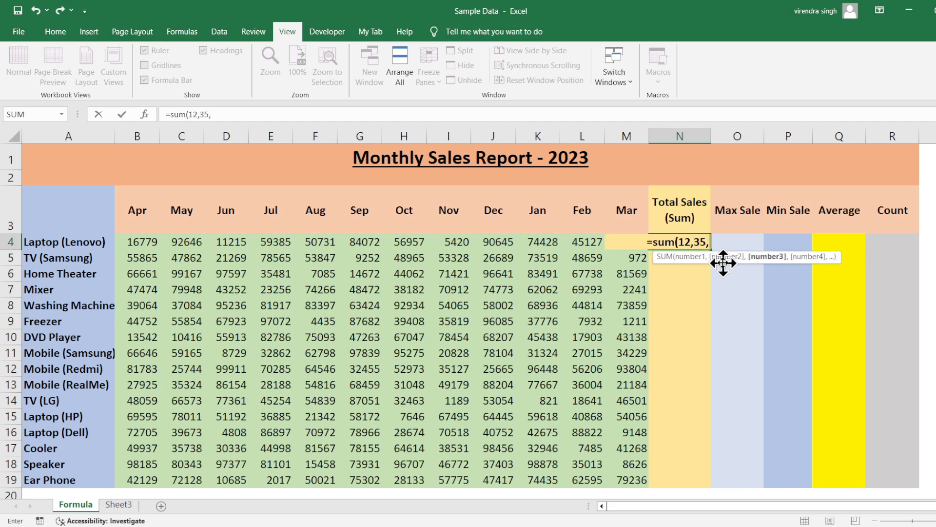
{"action": "type", "text": ")"}
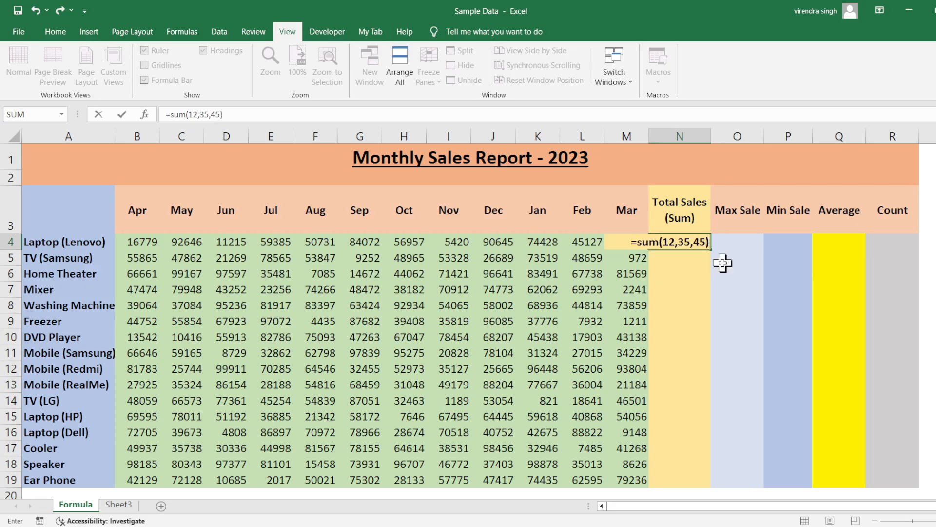
{"action": "key", "text": "Return"}
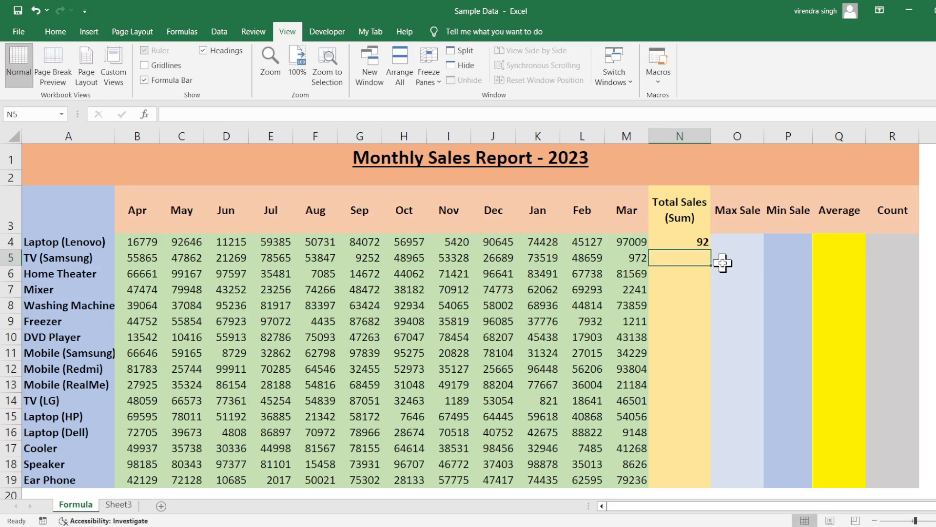
Step: Set the November sales figure for Laptop (Lenovo) in cell I4 to 48597
{"action": "key", "text": "Up"}
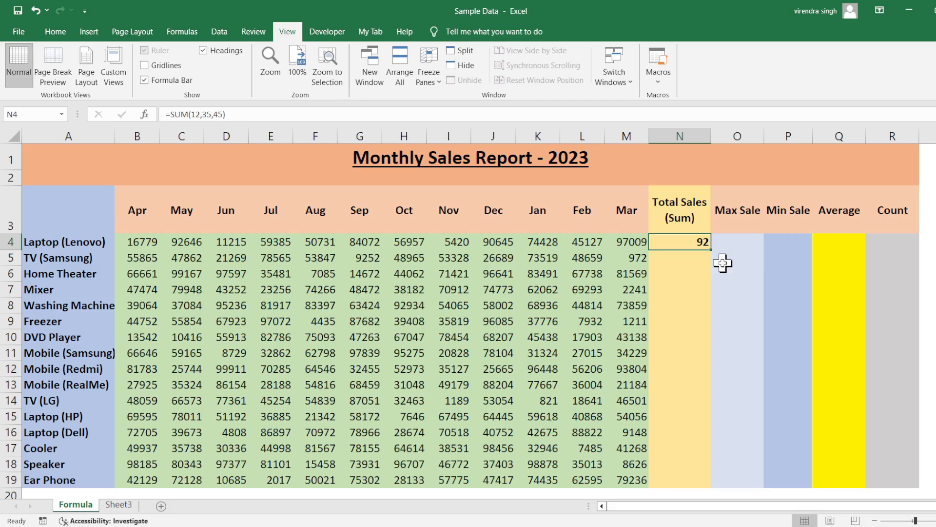
{"action": "key", "text": "Left"}
{"action": "key", "text": "Left"}
{"action": "key", "text": "Left"}
{"action": "key", "text": "Left"}
{"action": "key", "text": "Left"}
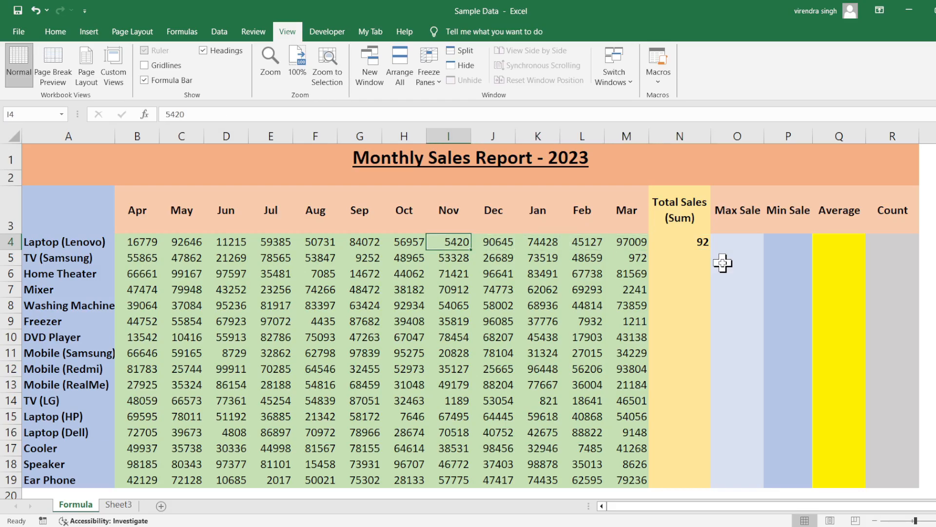
{"action": "type", "text": "48597"}
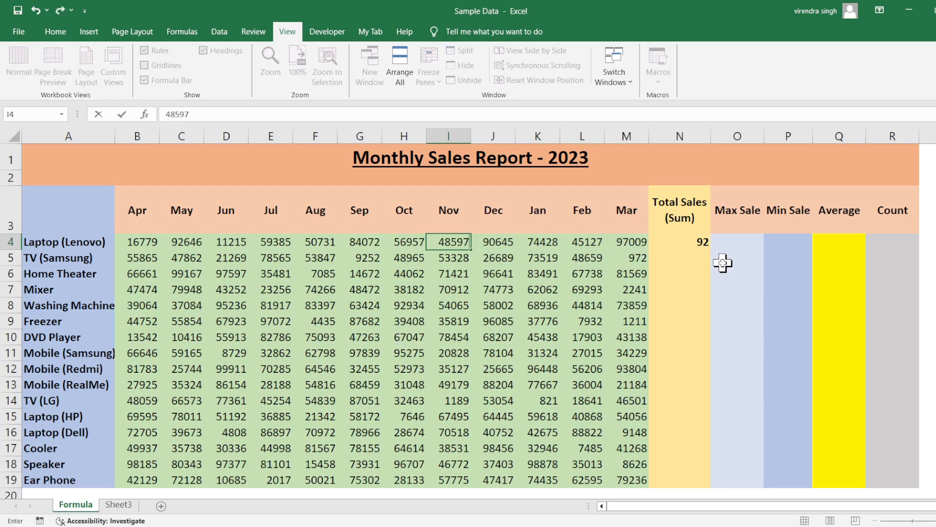
{"action": "key", "text": "Return"}
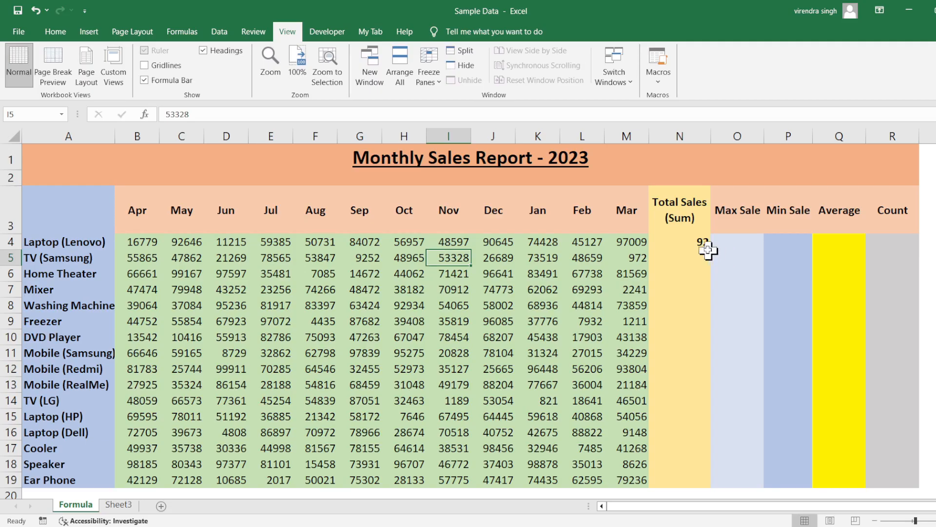
Step: Replace the Total Sales formula for Laptop (Lenovo) in cell N4 with =sum(B4:M4) and check the April to March range it adds
{"action": "left_click", "coordinate": [701, 246]}
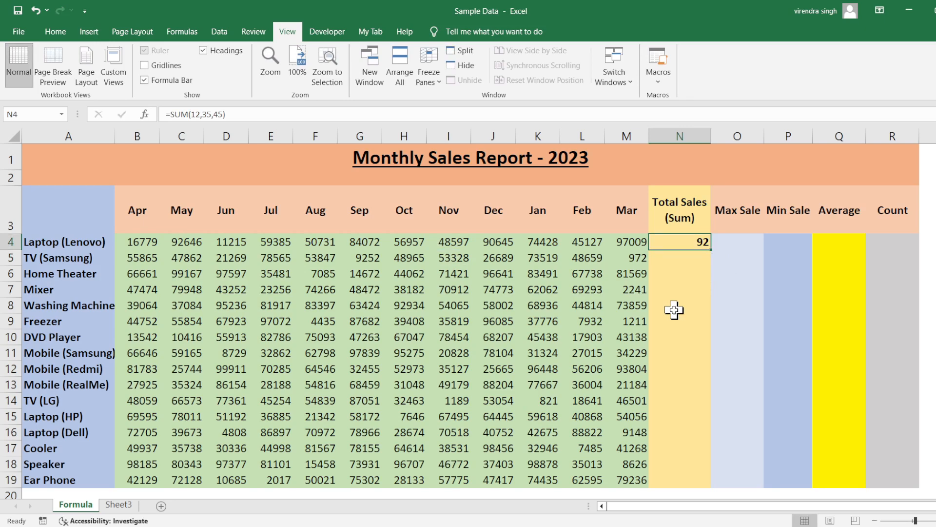
{"action": "key", "text": "Delete"}
{"action": "type", "text": "="}
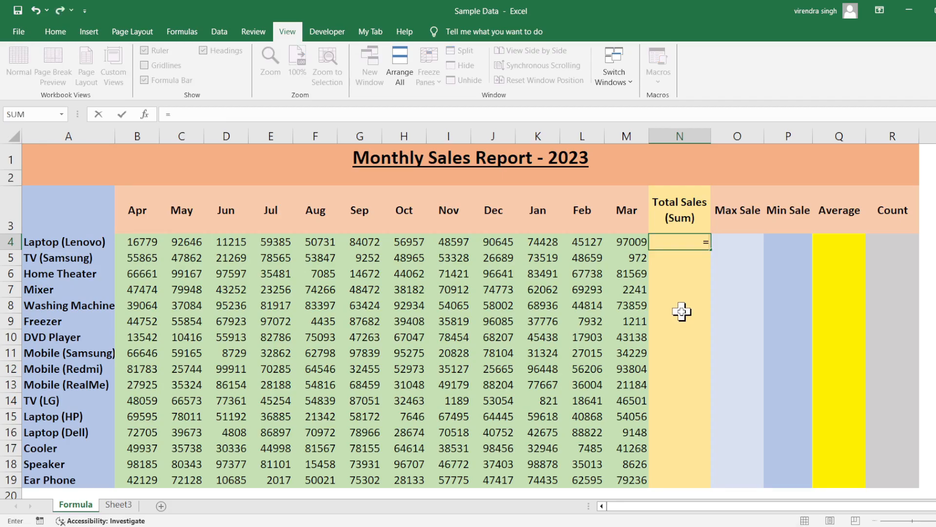
{"action": "type", "text": "su"}
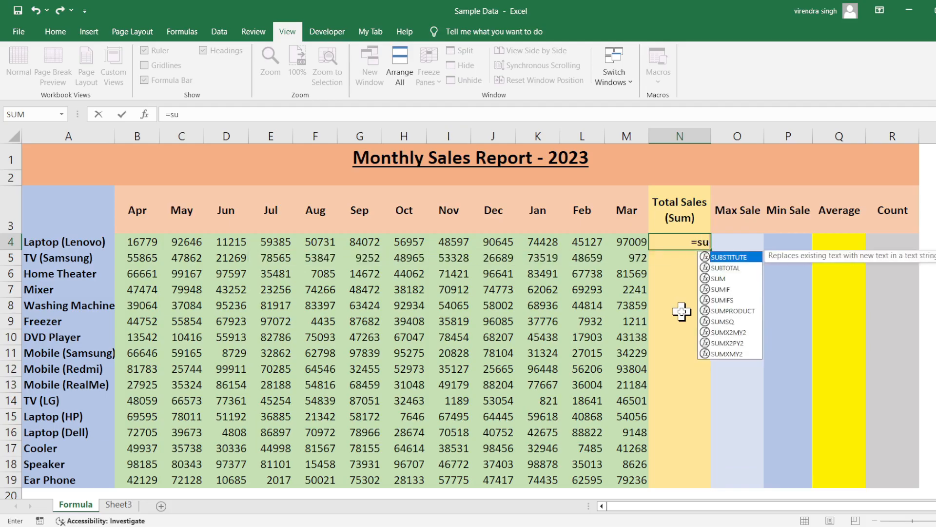
{"action": "type", "text": "m("}
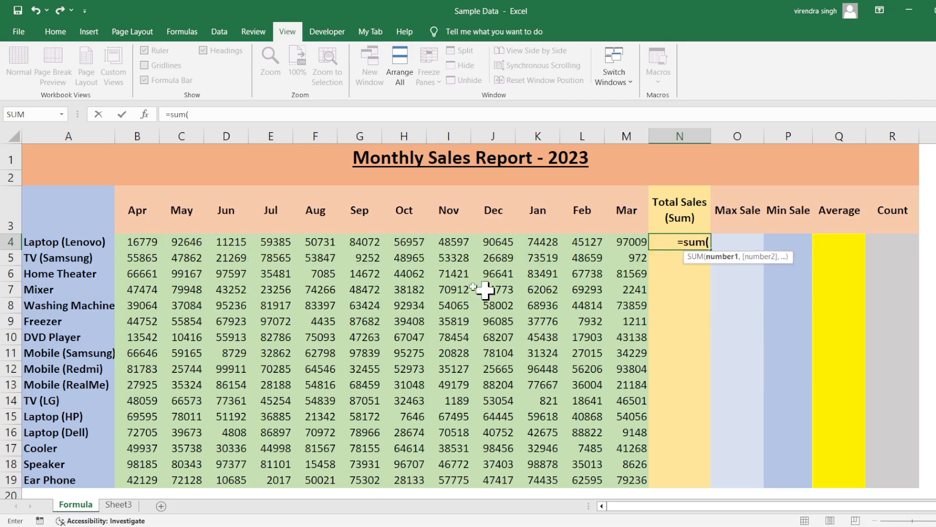
{"action": "left_click_drag", "start_coordinate": [153, 243], "coordinate": [620, 242]}
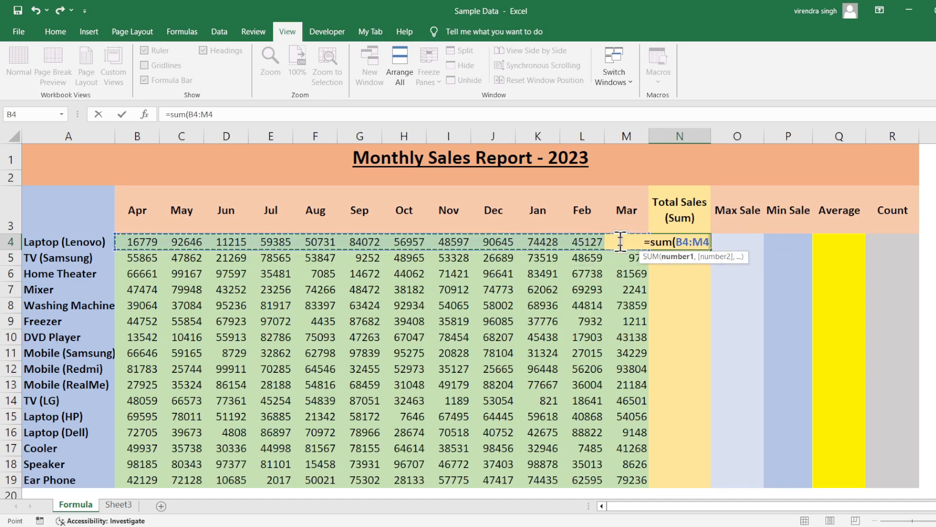
{"action": "type", "text": ")"}
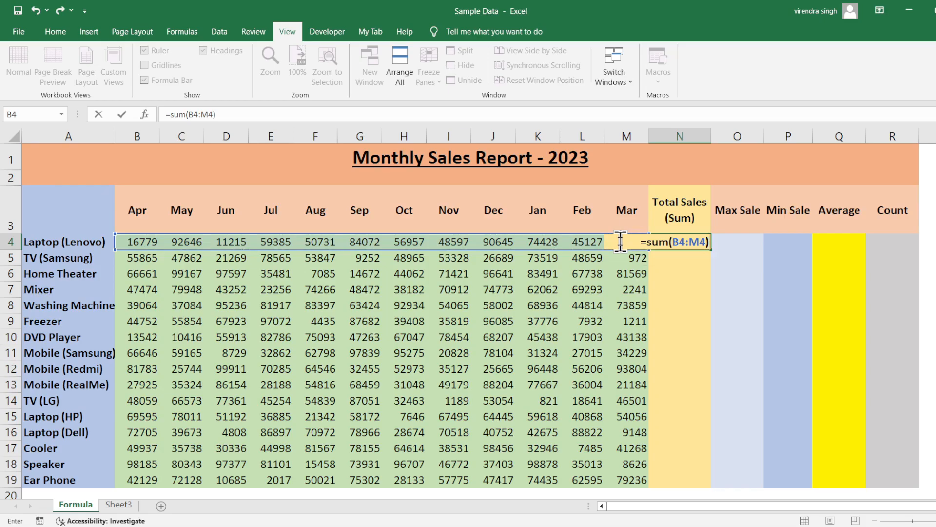
{"action": "key", "text": "Return"}
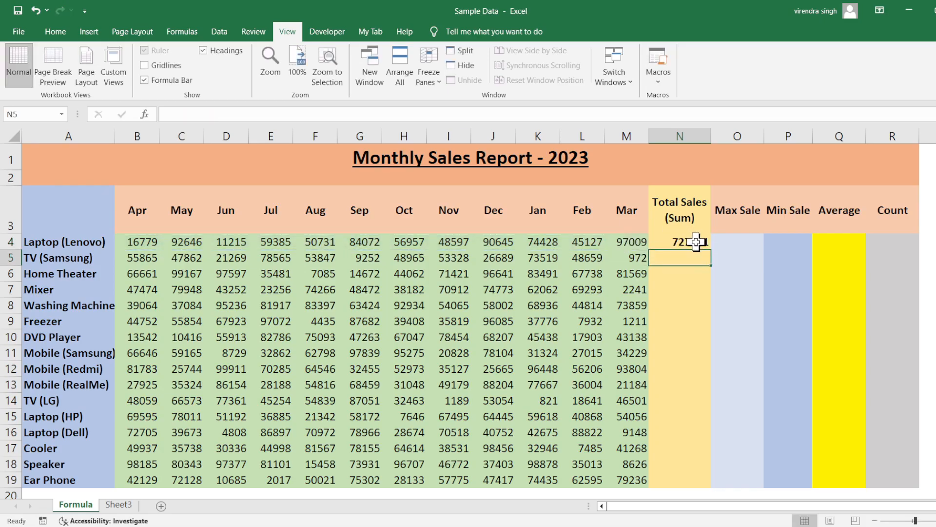
{"action": "left_click", "coordinate": [698, 231]}
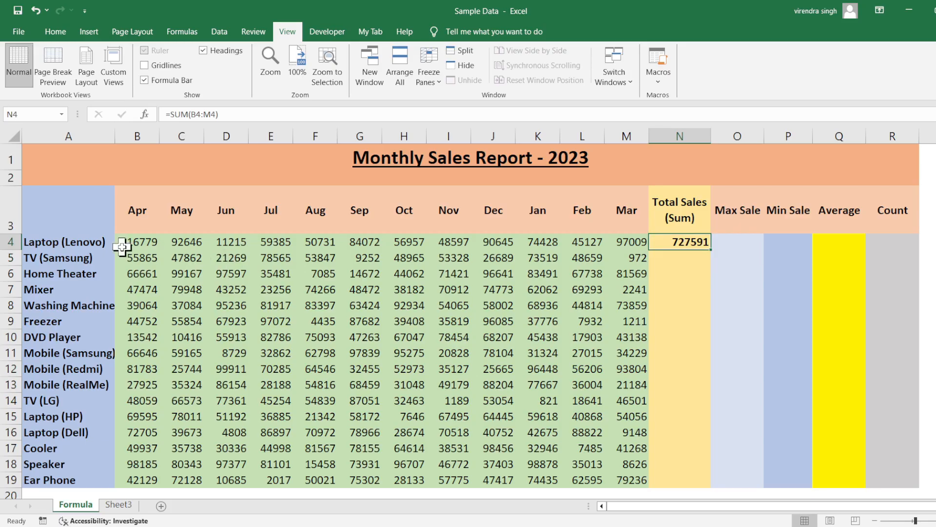
{"action": "left_click_drag", "start_coordinate": [128, 242], "coordinate": [622, 239]}
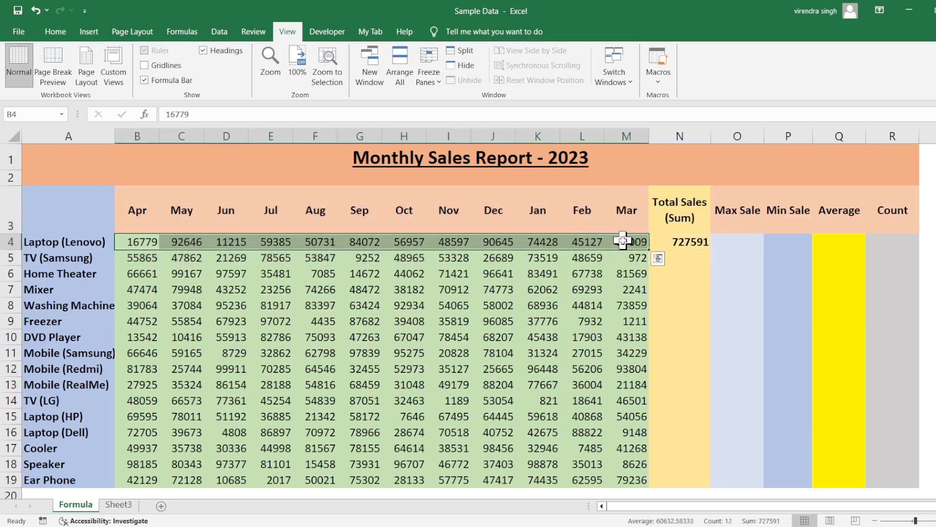
Step: Set the August sales figure for Laptop (Lenovo) in cell F4 to 95147
{"action": "left_click", "coordinate": [496, 242]}
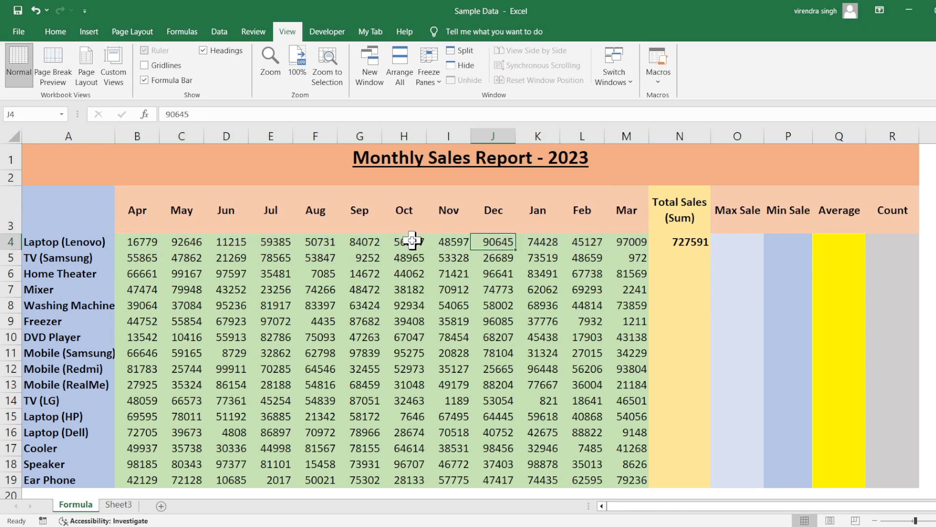
{"action": "left_click", "coordinate": [310, 243]}
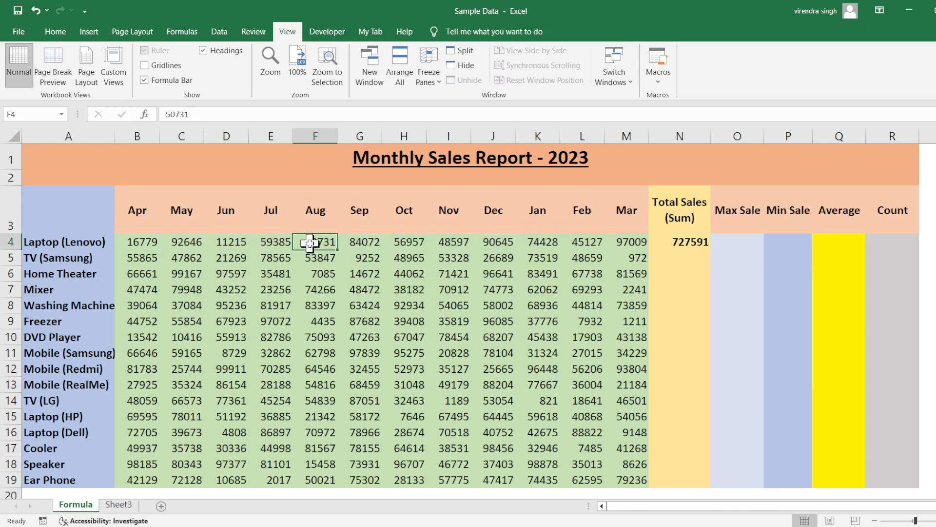
{"action": "type", "text": "95147"}
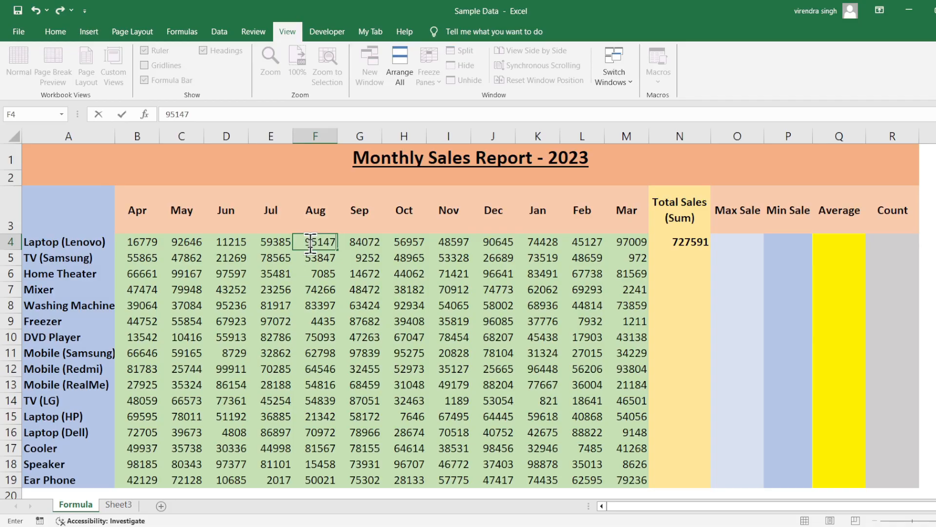
{"action": "key", "text": "Return"}
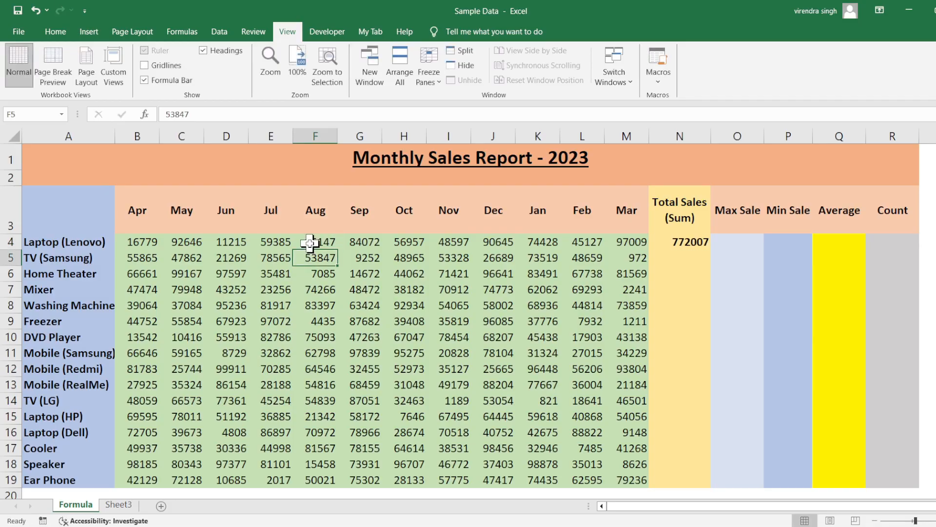
Step: Set the January sales figure for Laptop (Lenovo) in cell K4 to 254769 and check the Total Sales cell N4
{"action": "left_click", "coordinate": [532, 241]}
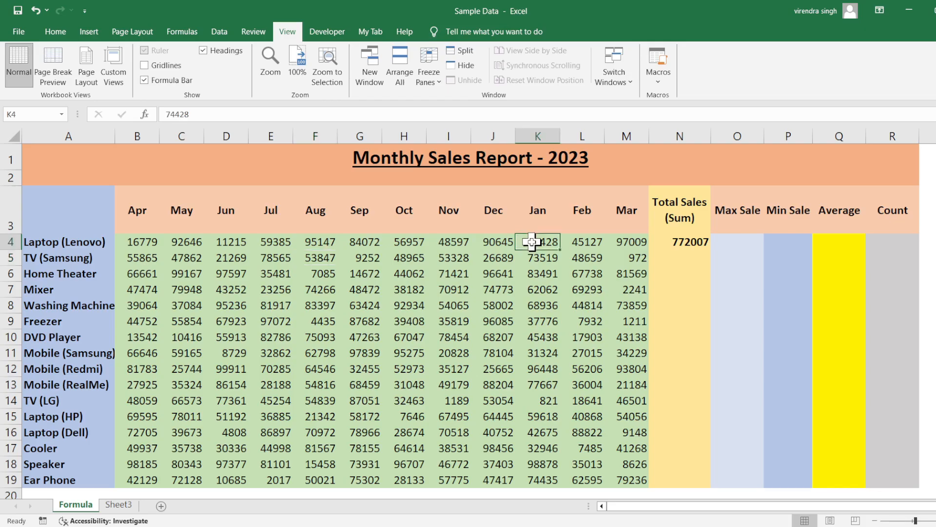
{"action": "type", "text": "25476"}
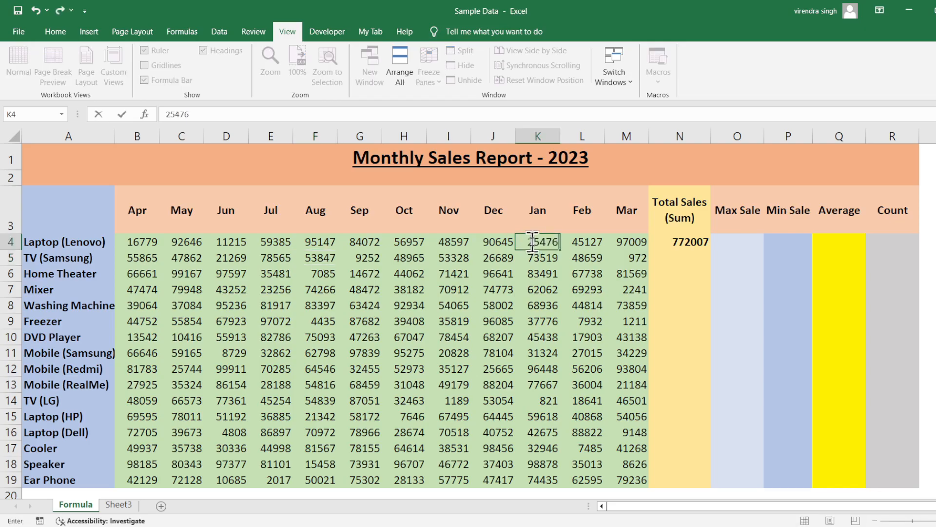
{"action": "type", "text": "9"}
{"action": "key", "text": "Return"}
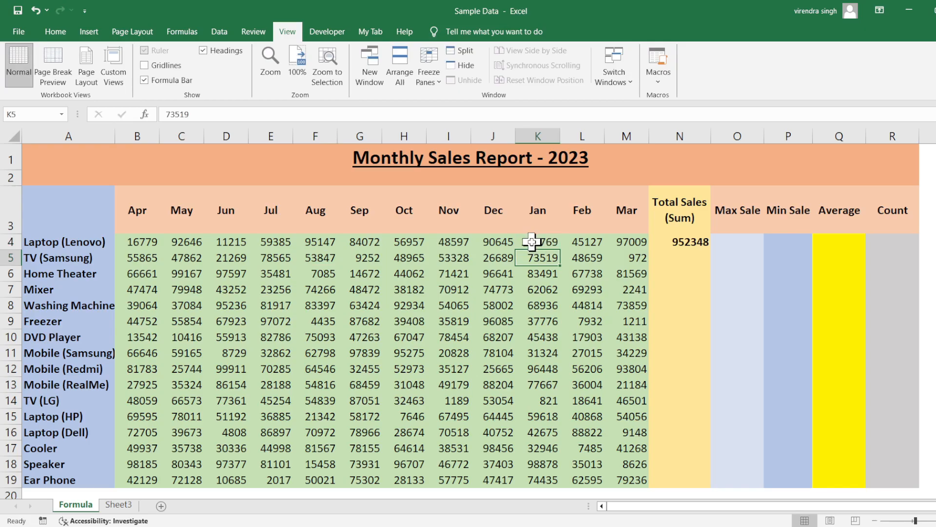
{"action": "left_click", "coordinate": [696, 240]}
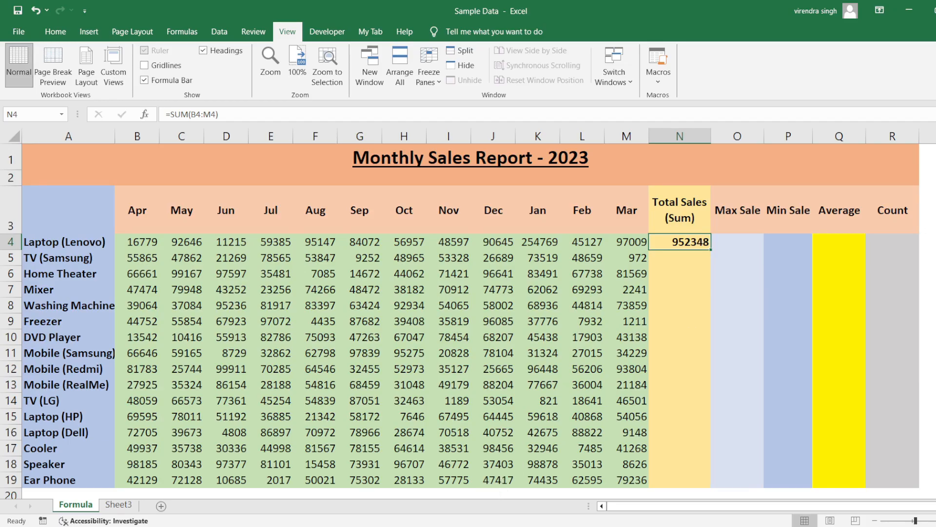
Step: Switch to the Notepad notes, review the MAX function's name and arguments in its syntax line, and return to the Excel worksheet
{"action": "key", "text": "alt+Tab"}
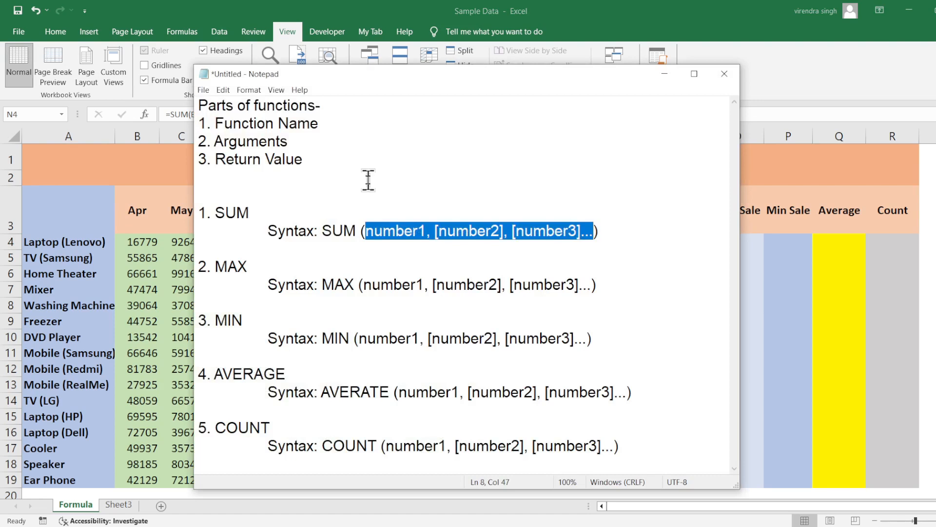
{"action": "double_click", "coordinate": [347, 283]}
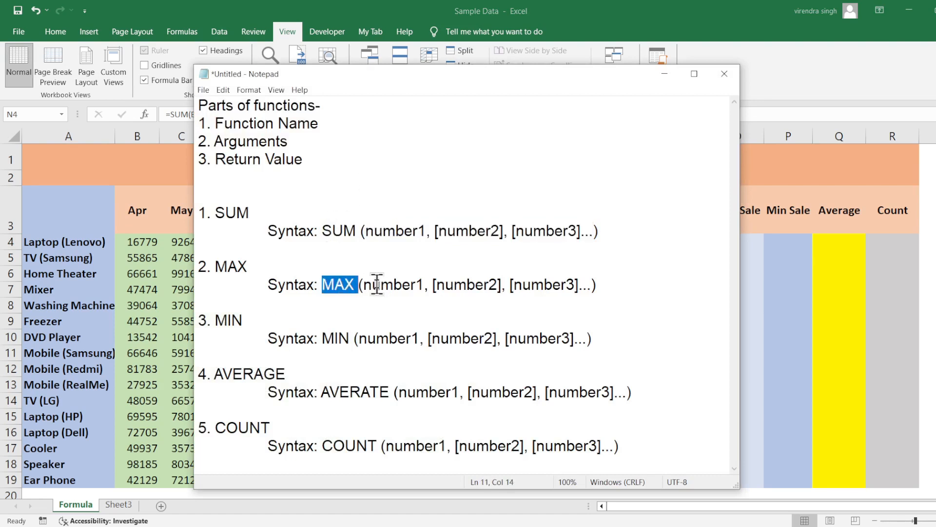
{"action": "left_click_drag", "start_coordinate": [363, 284], "coordinate": [592, 283]}
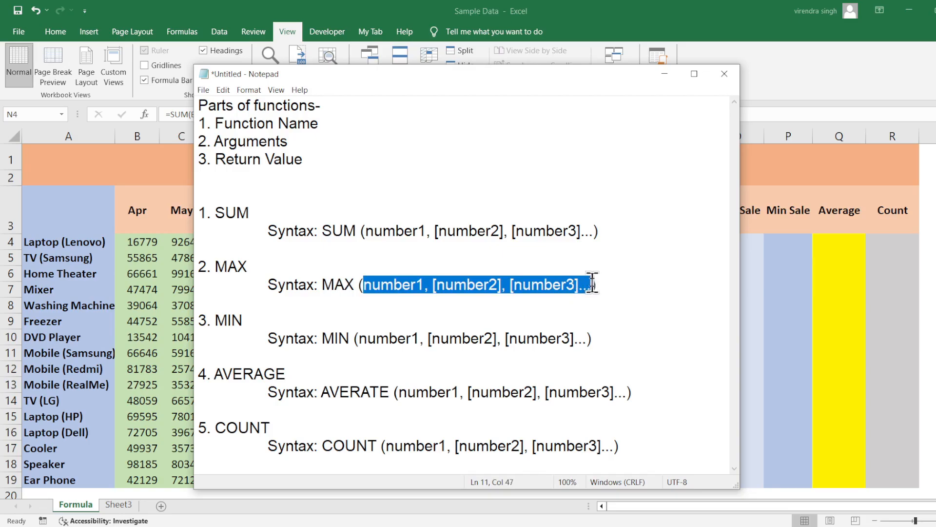
{"action": "left_click", "coordinate": [654, 75]}
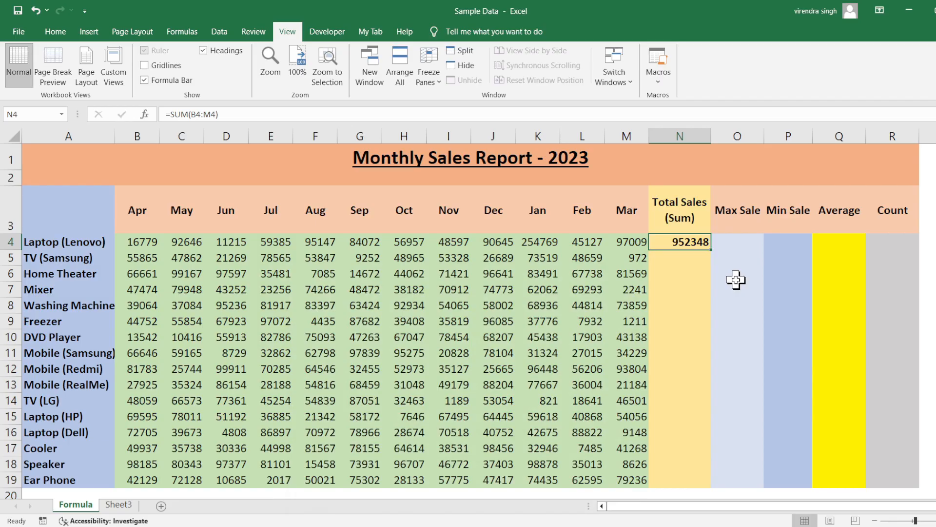
Step: Enter the formula =MAX(B4:M4) in the Max Sale cell for Laptop (Lenovo), O4, and check it against the monthly sales
{"action": "left_click_drag", "start_coordinate": [141, 241], "coordinate": [614, 245]}
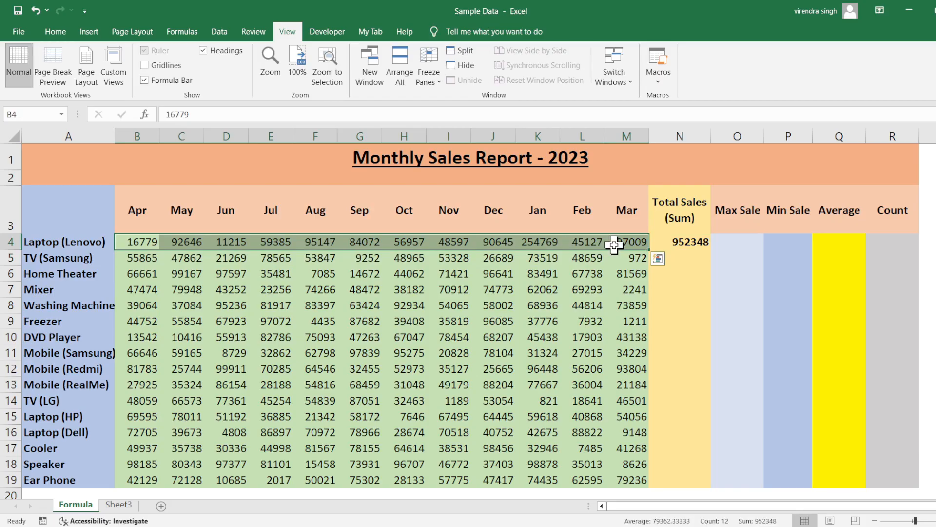
{"action": "left_click", "coordinate": [729, 247]}
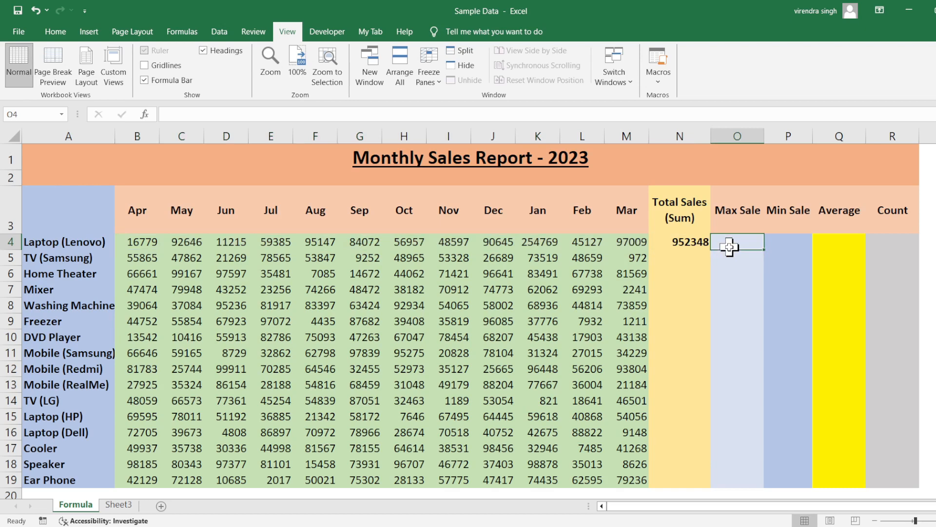
{"action": "left_click_drag", "start_coordinate": [729, 247], "coordinate": [730, 481]}
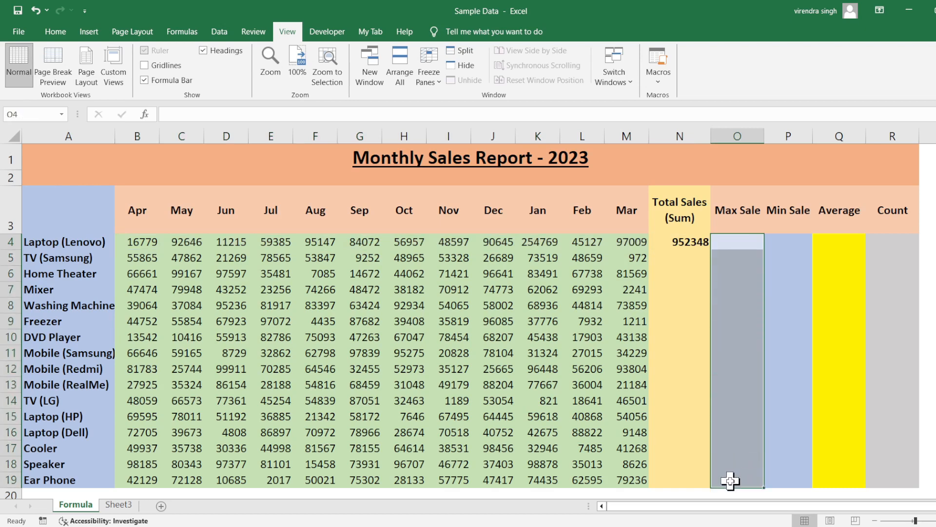
{"action": "left_click", "coordinate": [733, 244]}
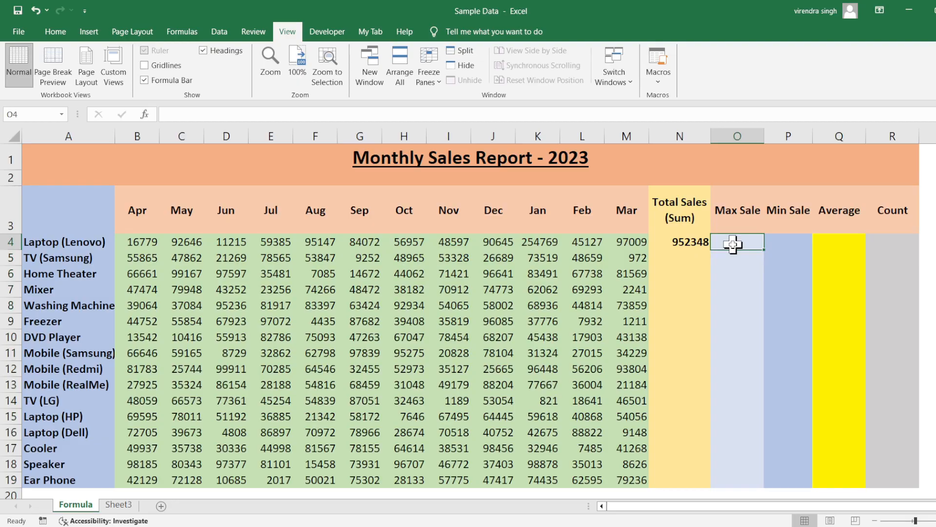
{"action": "type", "text": "=MAX("}
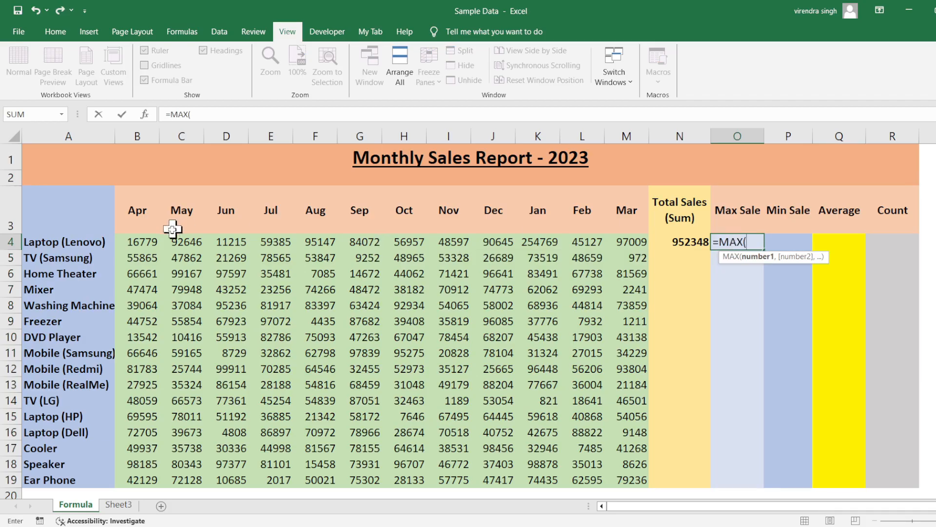
{"action": "left_click_drag", "start_coordinate": [147, 242], "coordinate": [629, 244]}
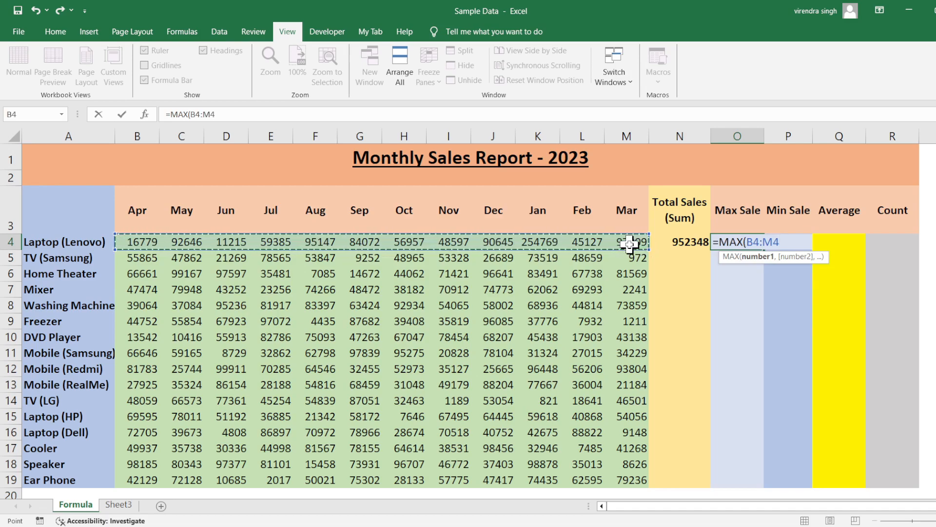
{"action": "type", "text": ")"}
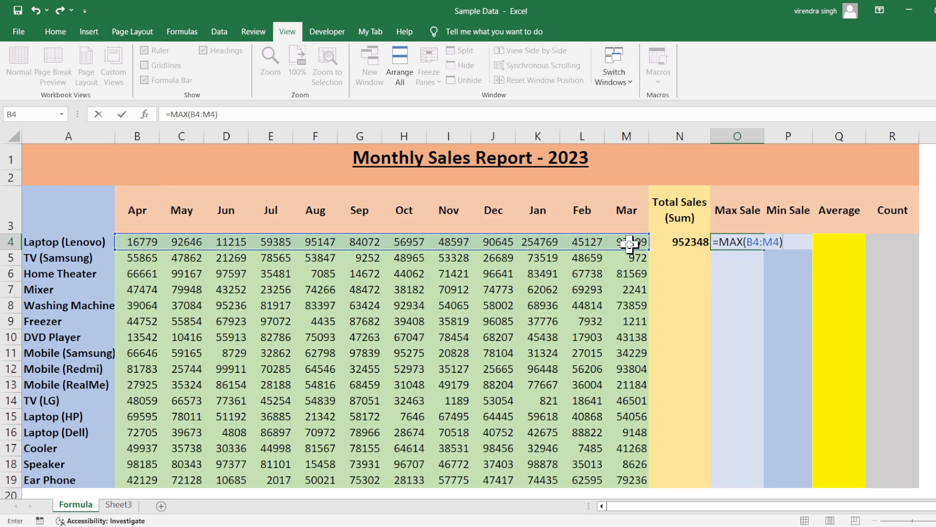
{"action": "key", "text": "Return"}
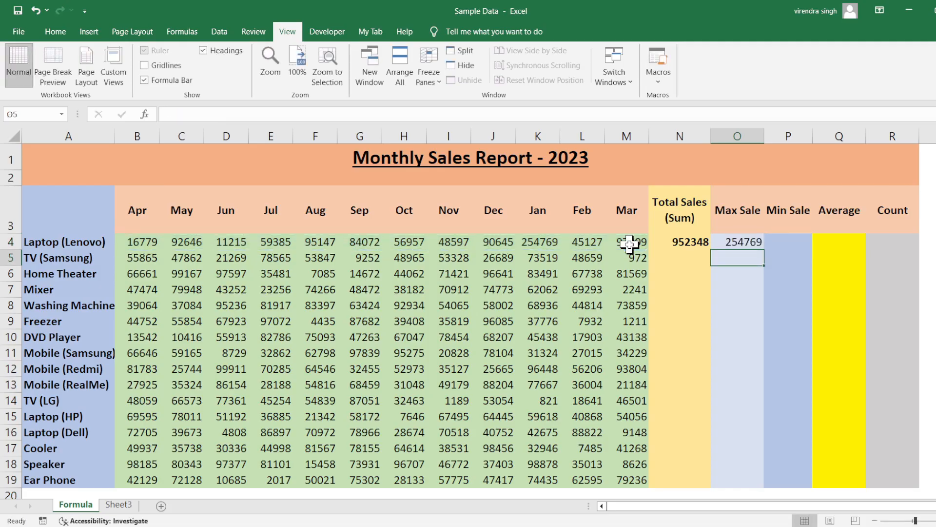
{"action": "left_click_drag", "start_coordinate": [146, 241], "coordinate": [628, 241]}
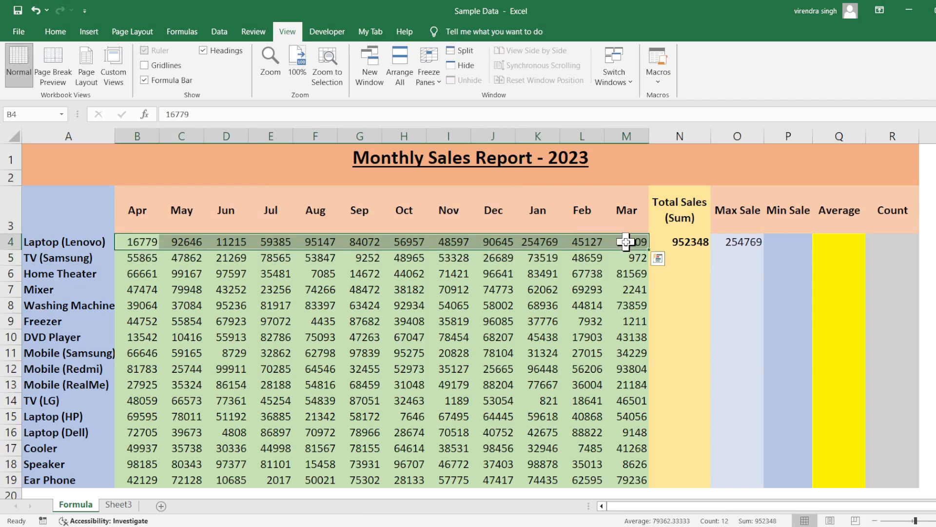
{"action": "left_click", "coordinate": [742, 242]}
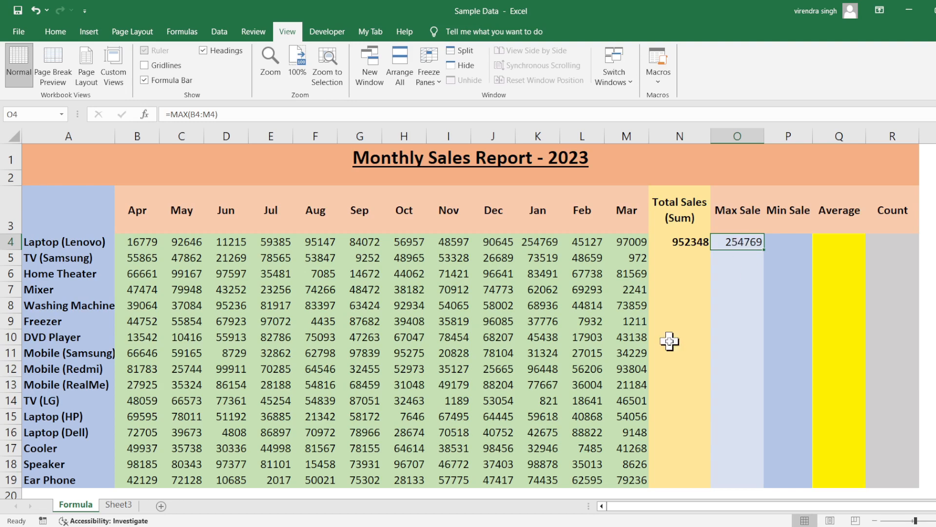
Step: Switch to the Notepad notes, review the MIN function's name and arguments in its syntax line, and return to the Excel worksheet
{"action": "key", "text": "alt+Tab"}
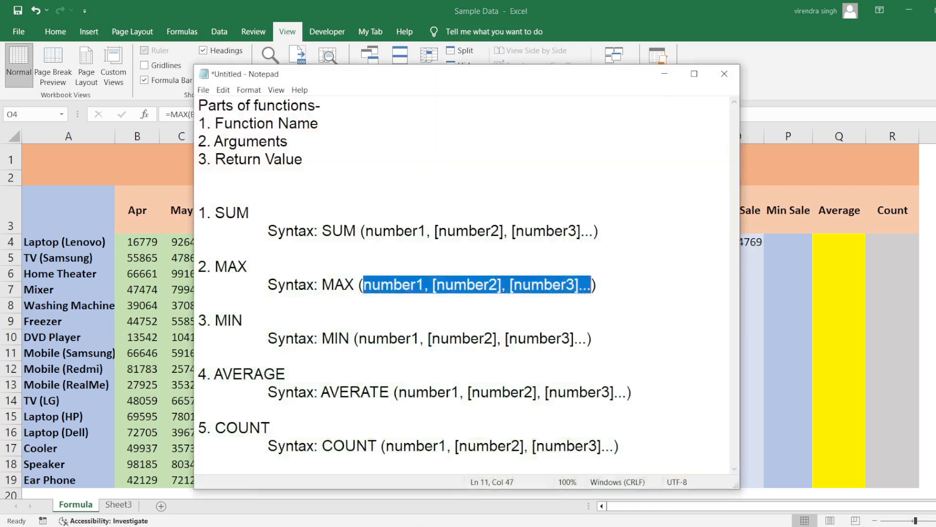
{"action": "double_click", "coordinate": [345, 340]}
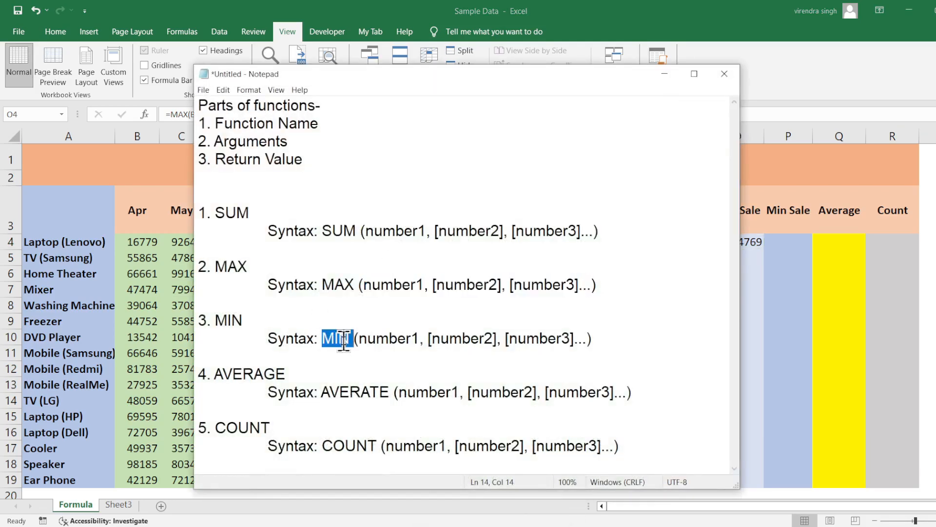
{"action": "left_click", "coordinate": [360, 340]}
{"action": "left_click_drag", "start_coordinate": [360, 340], "coordinate": [591, 341]}
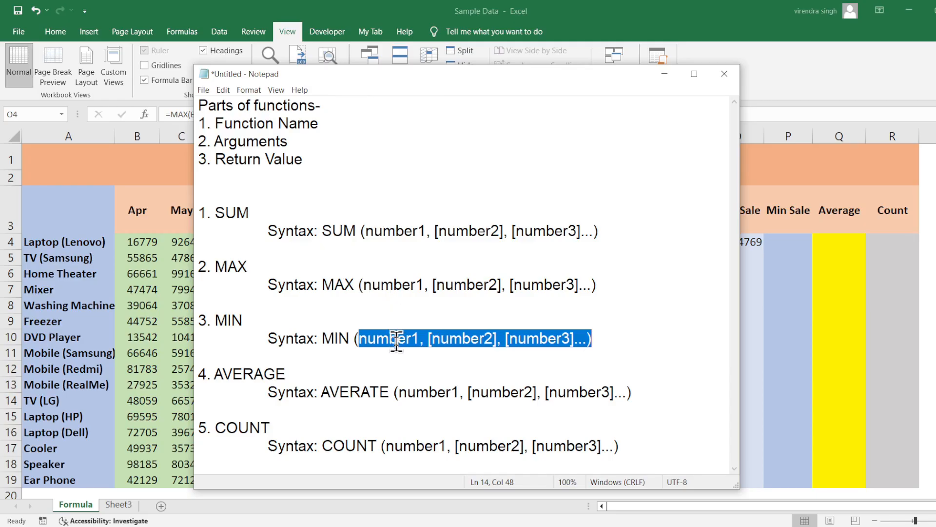
{"action": "left_click", "coordinate": [663, 77]}
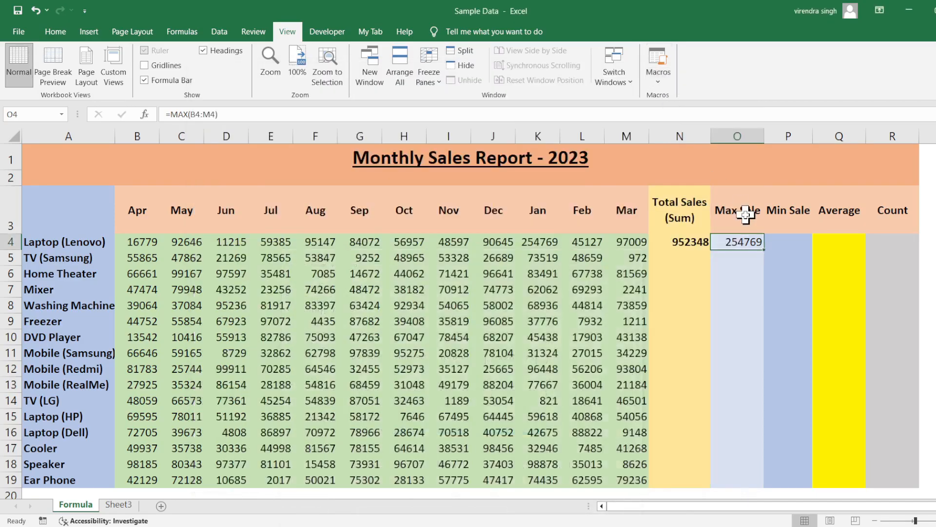
Step: Enter the formula =MIN(B4:M4) in the Min Sale cell for Laptop (Lenovo), P4, and check it alongside the Max Sale cell
{"action": "left_click", "coordinate": [779, 240]}
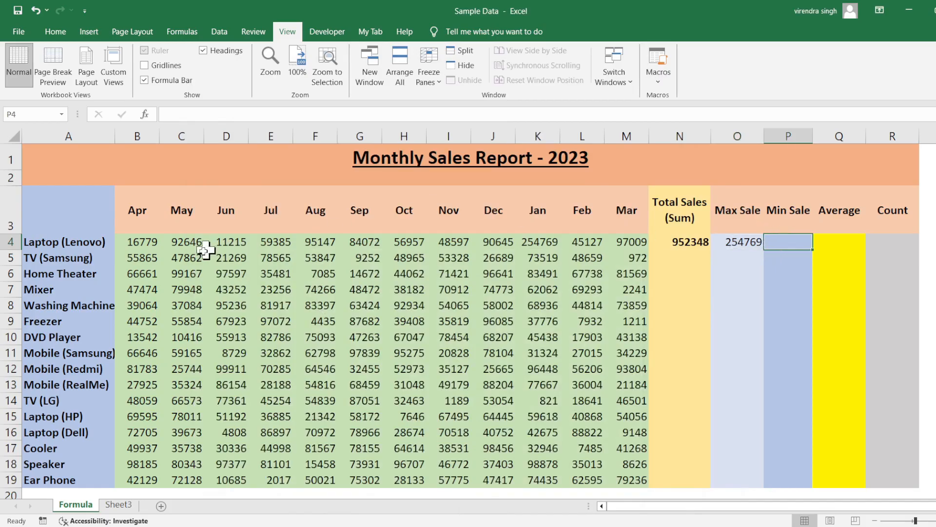
{"action": "type", "text": "="}
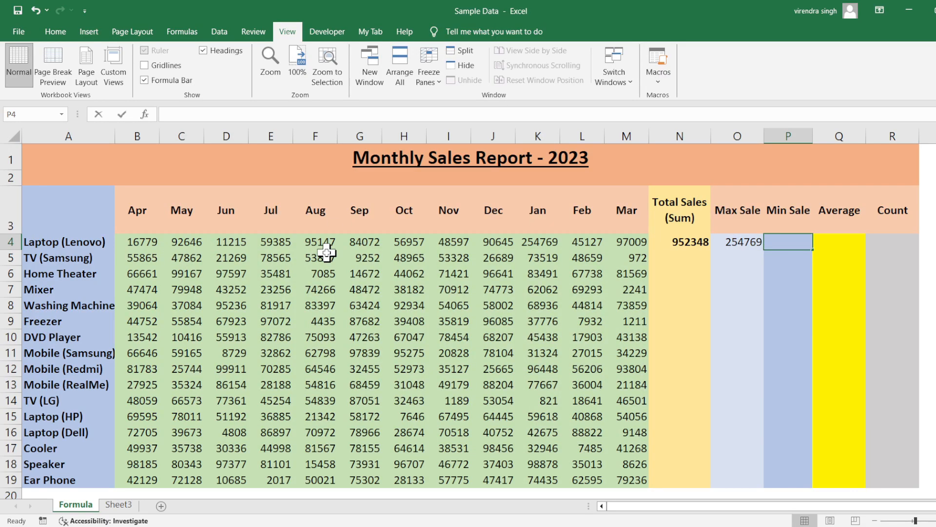
{"action": "type", "text": "MIN("}
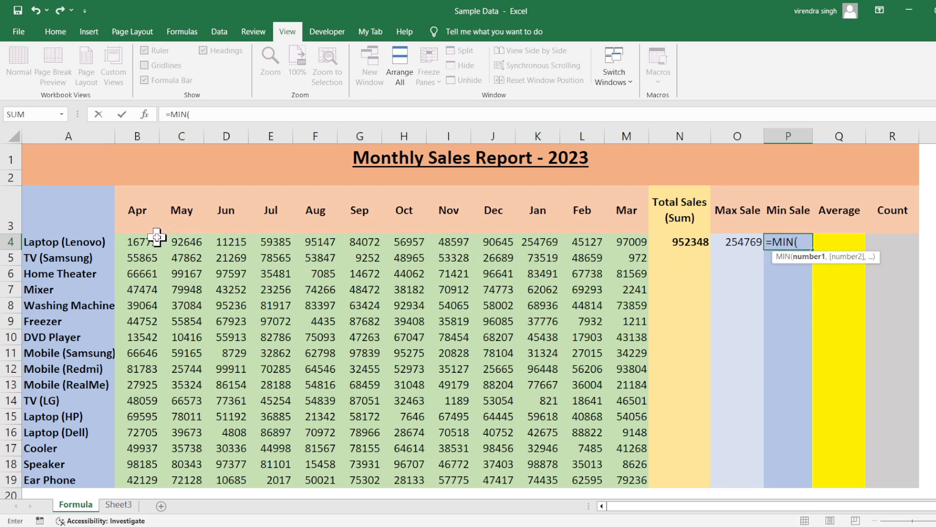
{"action": "left_click_drag", "start_coordinate": [155, 242], "coordinate": [633, 243]}
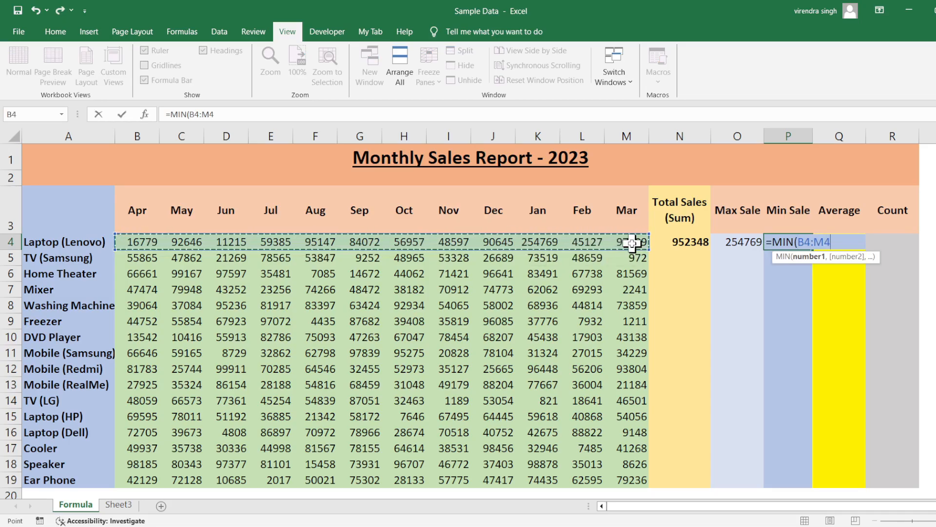
{"action": "type", "text": ")"}
{"action": "key", "text": "Return"}
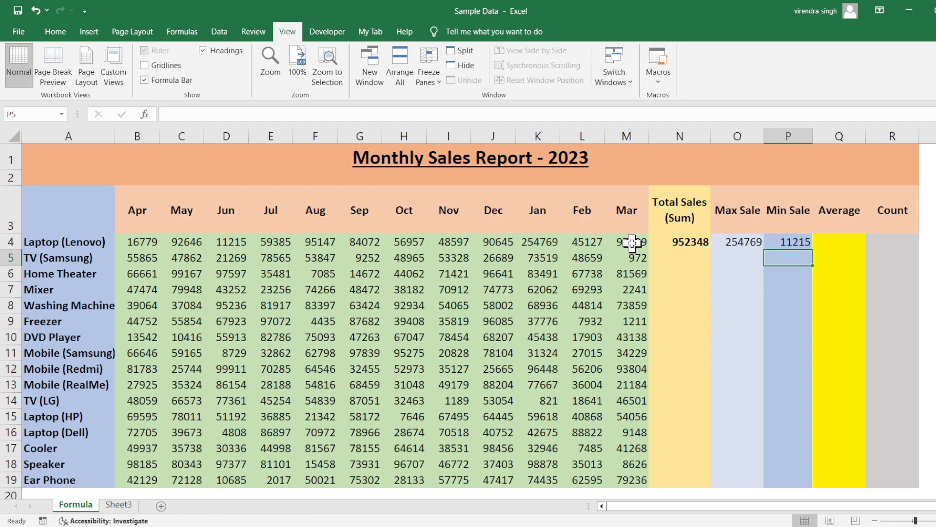
{"action": "left_click_drag", "start_coordinate": [663, 242], "coordinate": [796, 243]}
{"action": "left_click", "coordinate": [716, 242]}
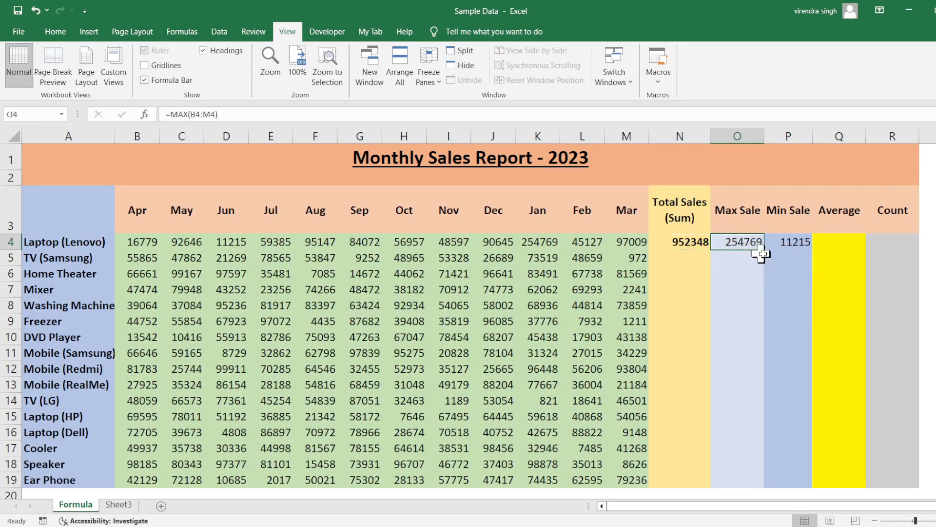
{"action": "left_click", "coordinate": [785, 253]}
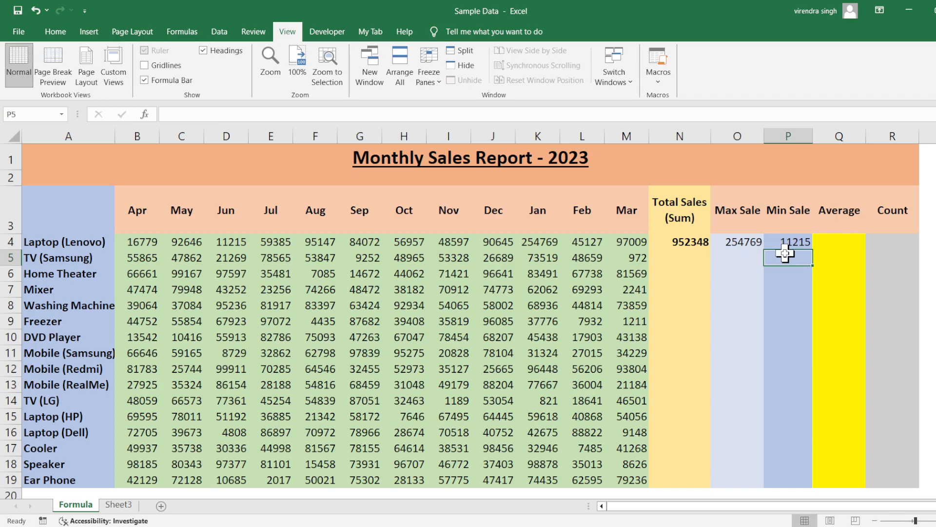
{"action": "left_click", "coordinate": [783, 241]}
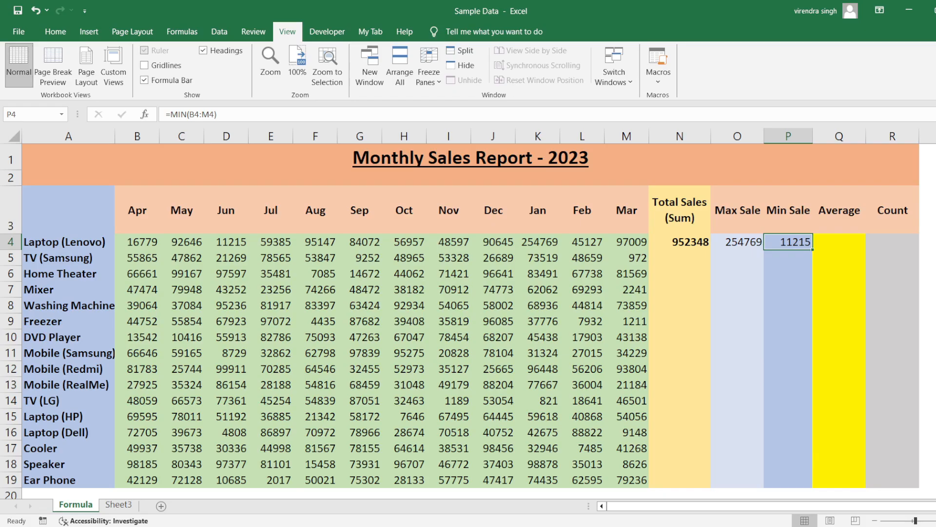
Step: Switch to the Notepad notes, review the AVERAGE function's name and arguments in its syntax line, and return to the Excel worksheet
{"action": "key", "text": "alt+Tab"}
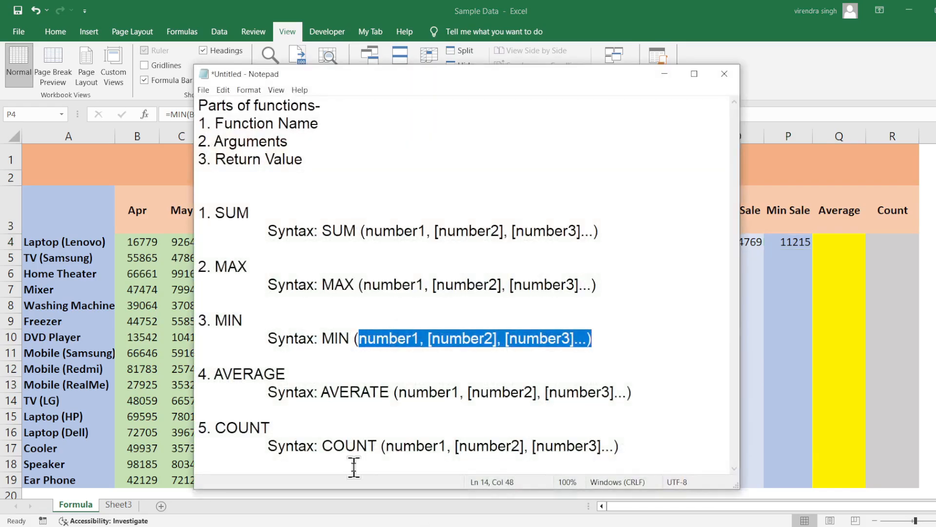
{"action": "double_click", "coordinate": [356, 392]}
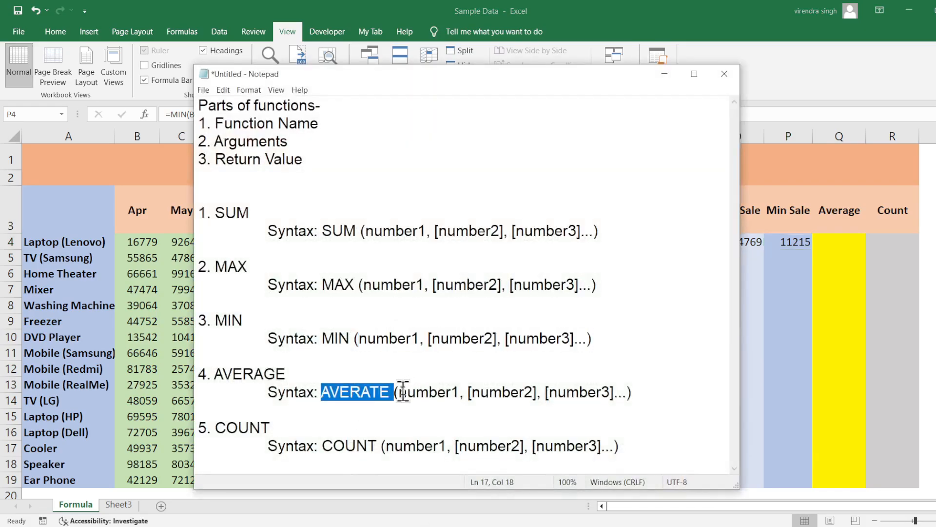
{"action": "left_click_drag", "start_coordinate": [400, 391], "coordinate": [633, 392]}
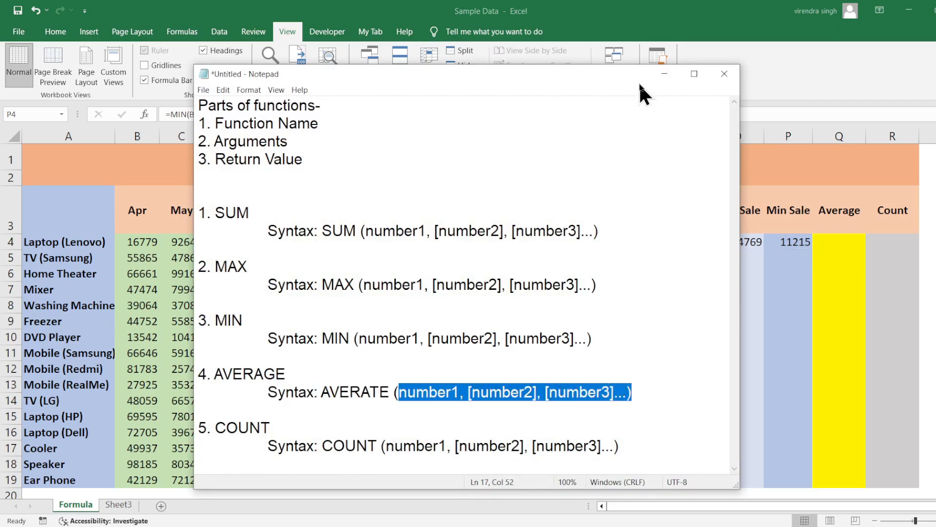
{"action": "left_click", "coordinate": [664, 74]}
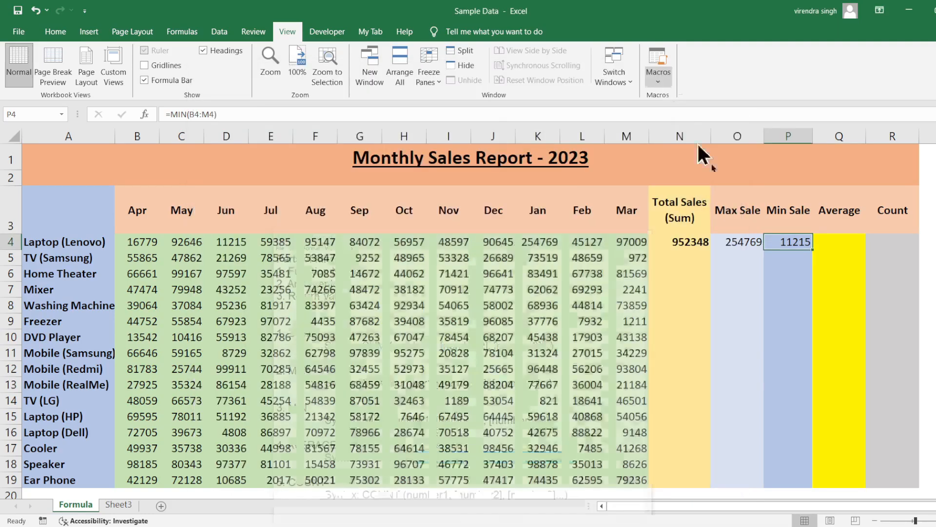
Step: Enter the formula =AVERAGE(B4:M4) in the Average cell for Laptop (Lenovo), Q4, and check the cell's formula
{"action": "left_click", "coordinate": [833, 239]}
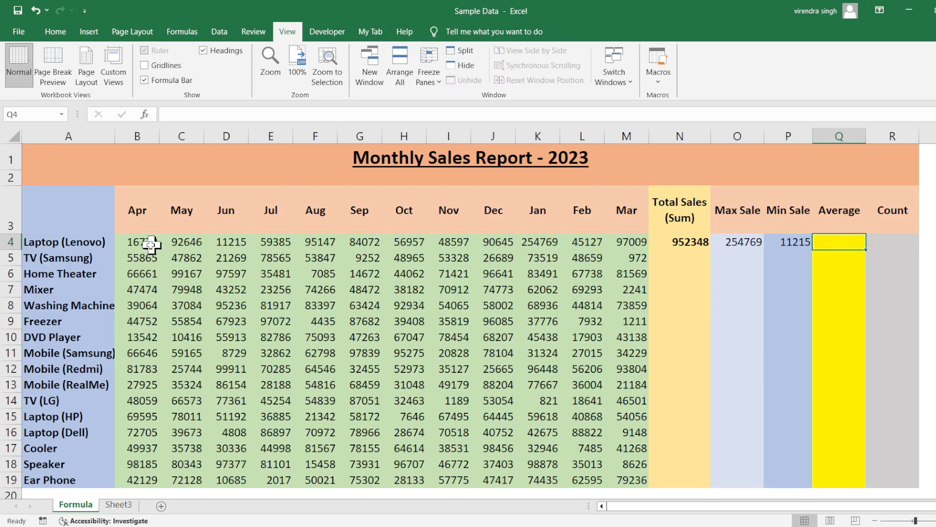
{"action": "left_click_drag", "start_coordinate": [152, 244], "coordinate": [639, 239]}
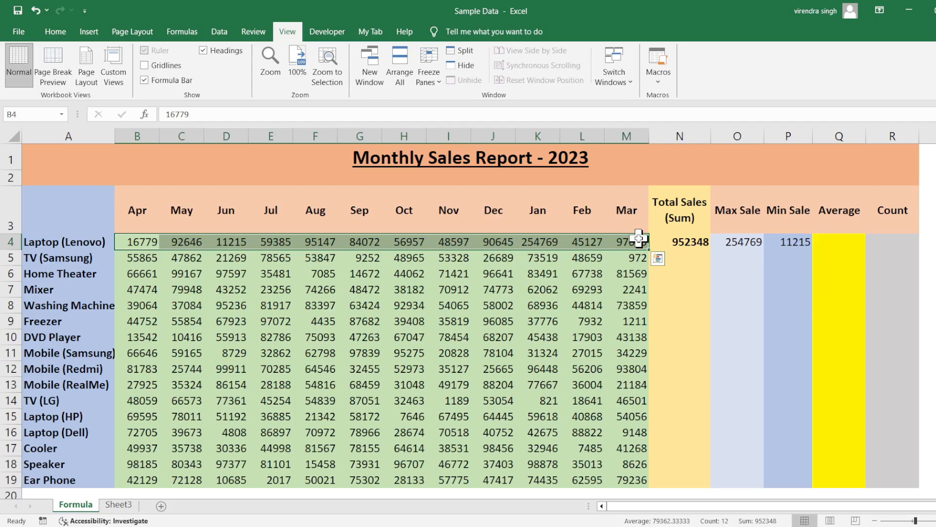
{"action": "left_click", "coordinate": [825, 243]}
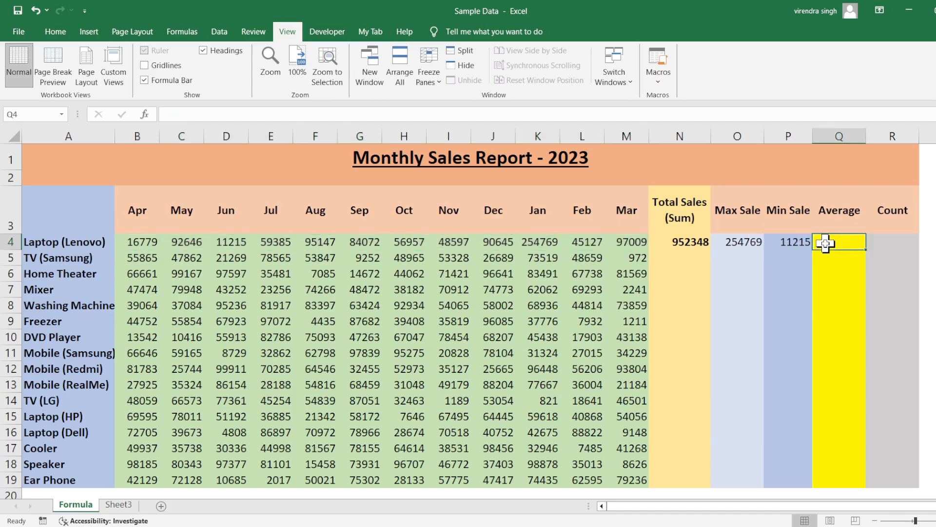
{"action": "type", "text": "=avera"}
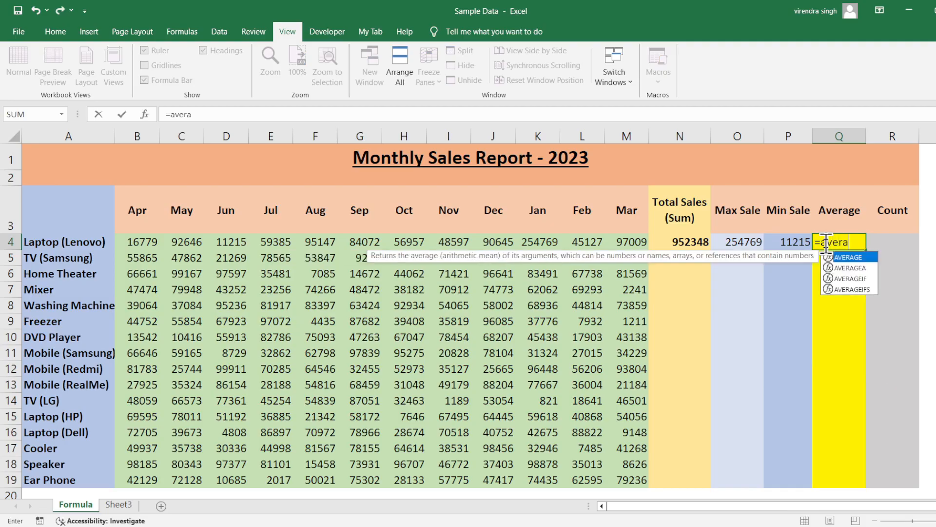
{"action": "key", "text": "Tab"}
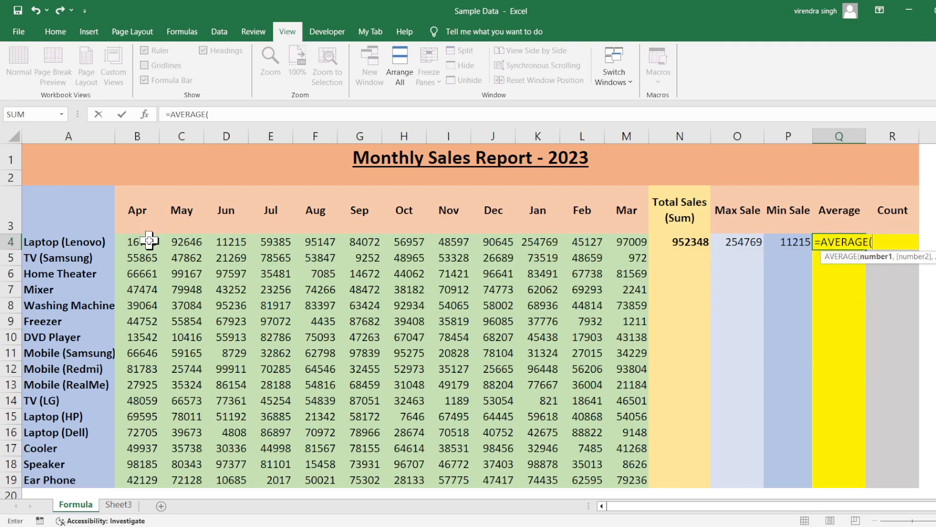
{"action": "left_click_drag", "start_coordinate": [146, 241], "coordinate": [634, 244]}
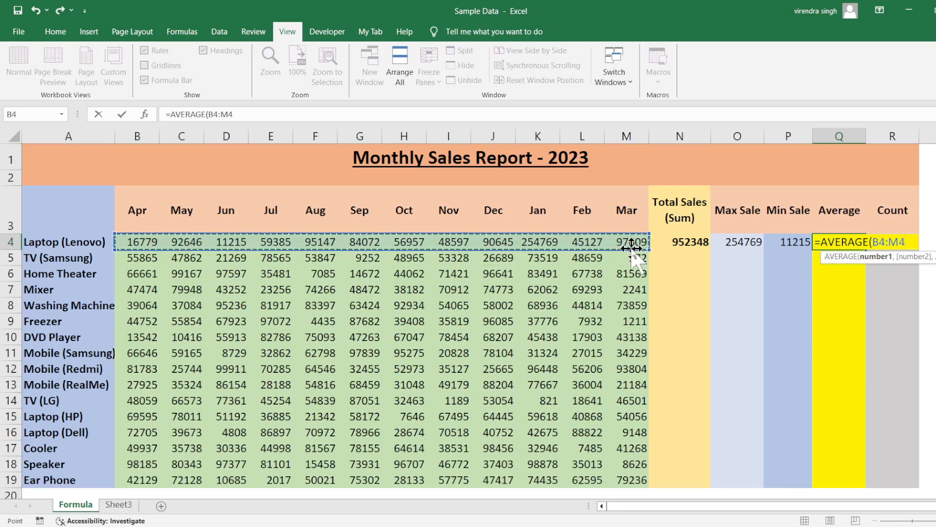
{"action": "type", "text": ")"}
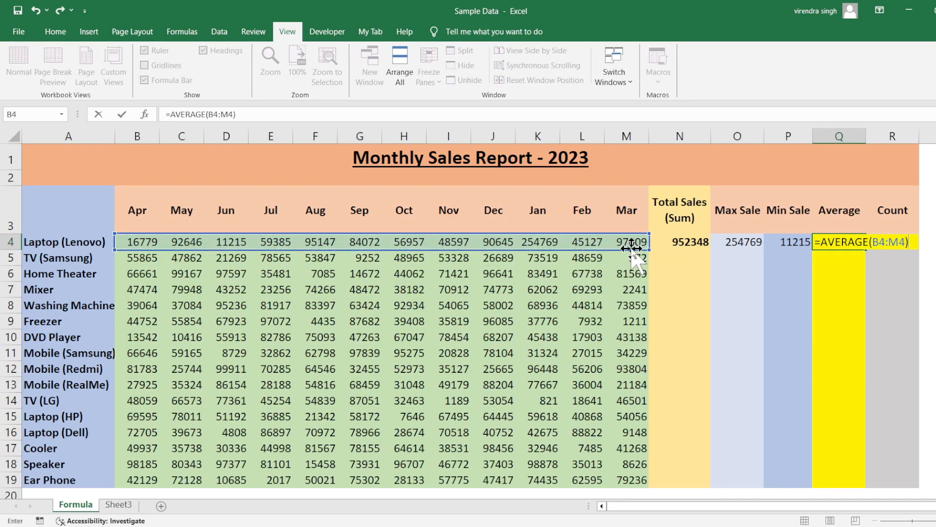
{"action": "key", "text": "Return"}
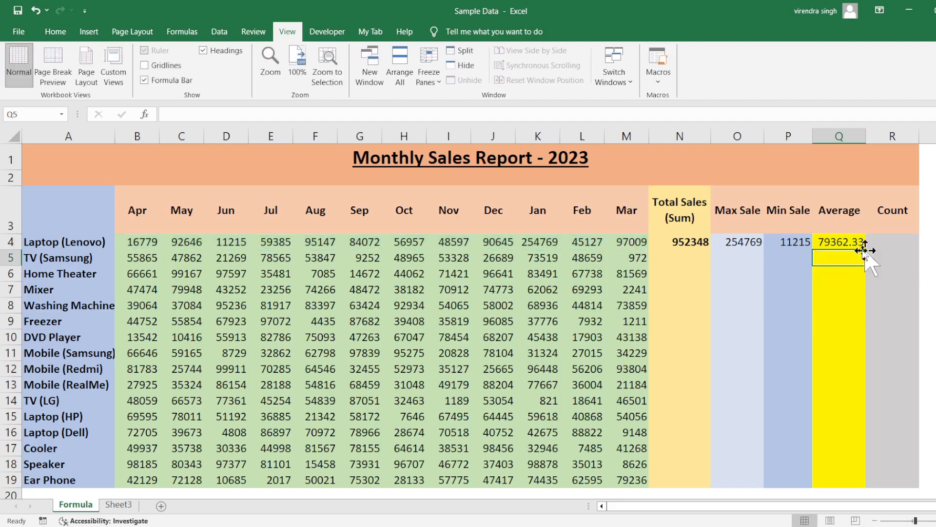
{"action": "left_click", "coordinate": [829, 240]}
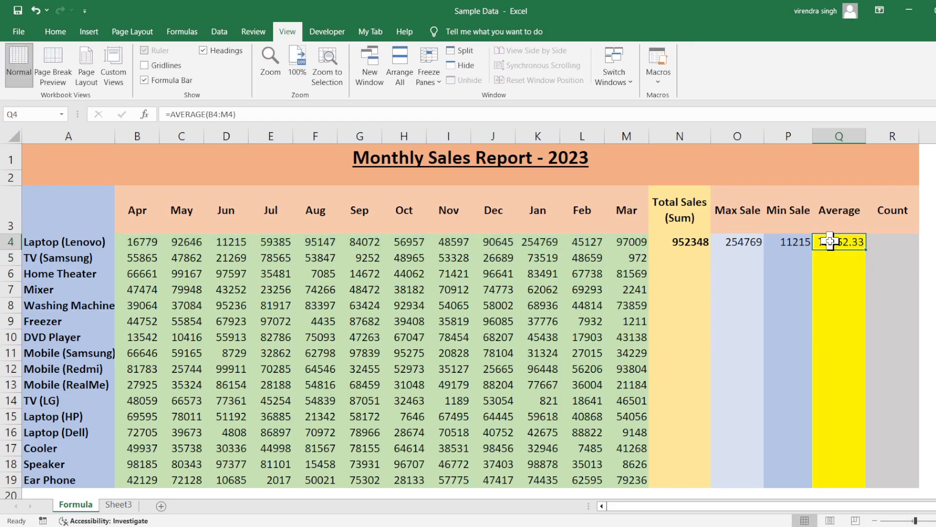
Step: Examine the Laptop (Lenovo) monthly sales range B4:M4 and return to the Count cell R4
{"action": "left_click", "coordinate": [886, 242]}
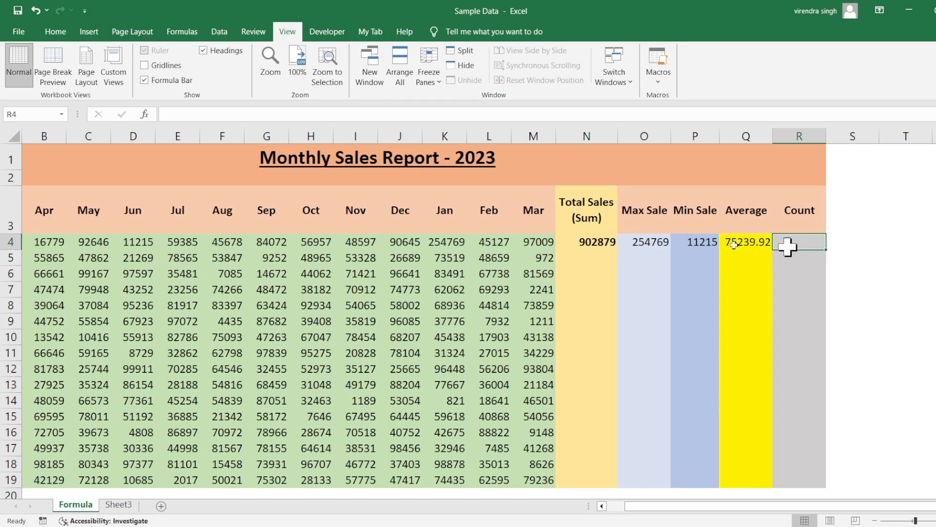
{"action": "left_click_drag", "start_coordinate": [53, 243], "coordinate": [524, 239]}
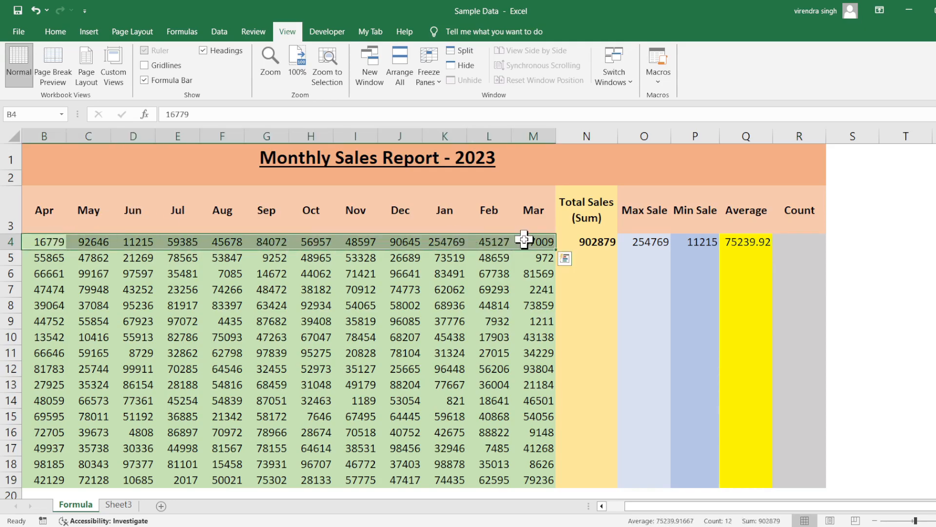
{"action": "left_click", "coordinate": [798, 243]}
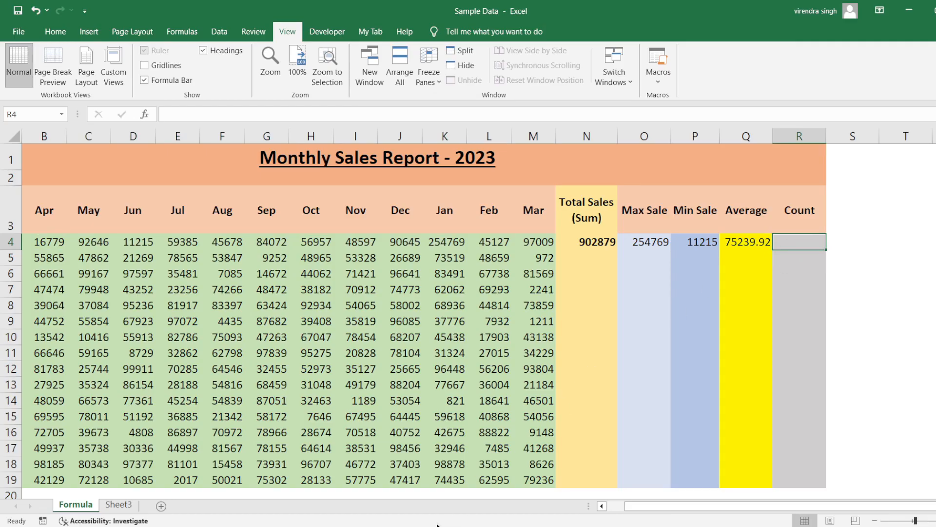
Step: Switch to the Notepad notes, review the COUNT function's name and value arguments in its syntax line, and return to the Excel worksheet
{"action": "key", "text": "alt+Tab"}
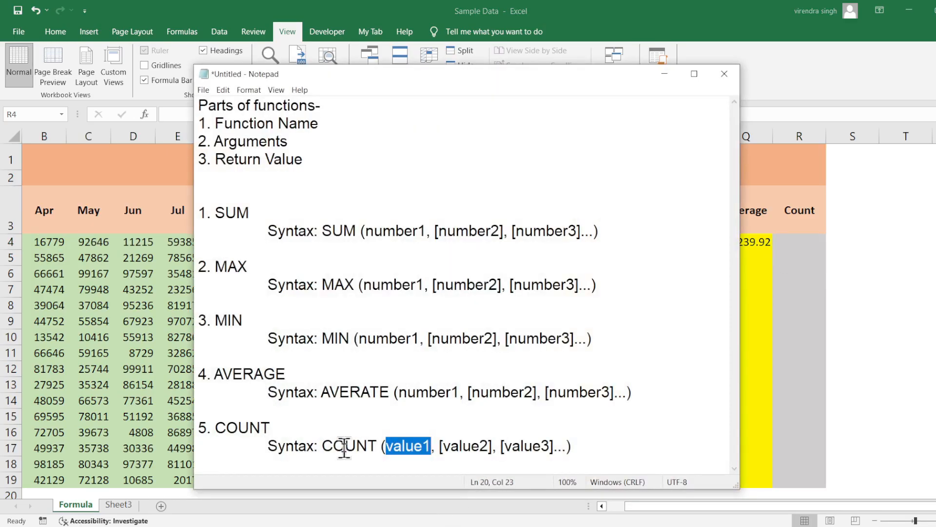
{"action": "left_click", "coordinate": [343, 446]}
{"action": "double_click", "coordinate": [344, 446]}
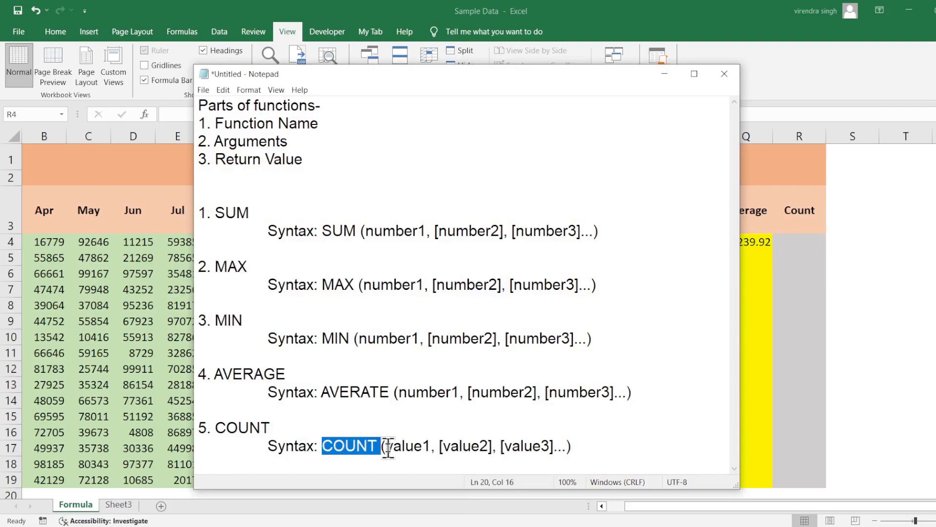
{"action": "left_click_drag", "start_coordinate": [385, 446], "coordinate": [571, 446]}
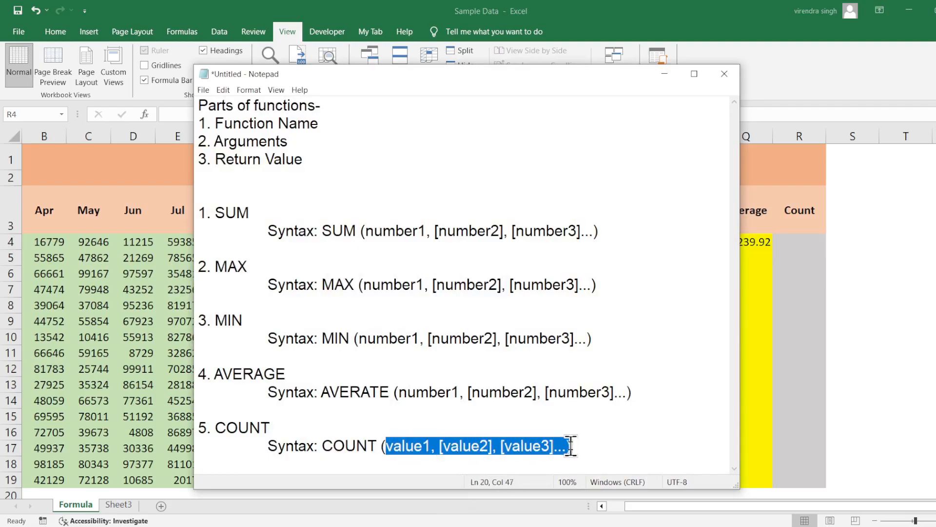
{"action": "left_click", "coordinate": [657, 76]}
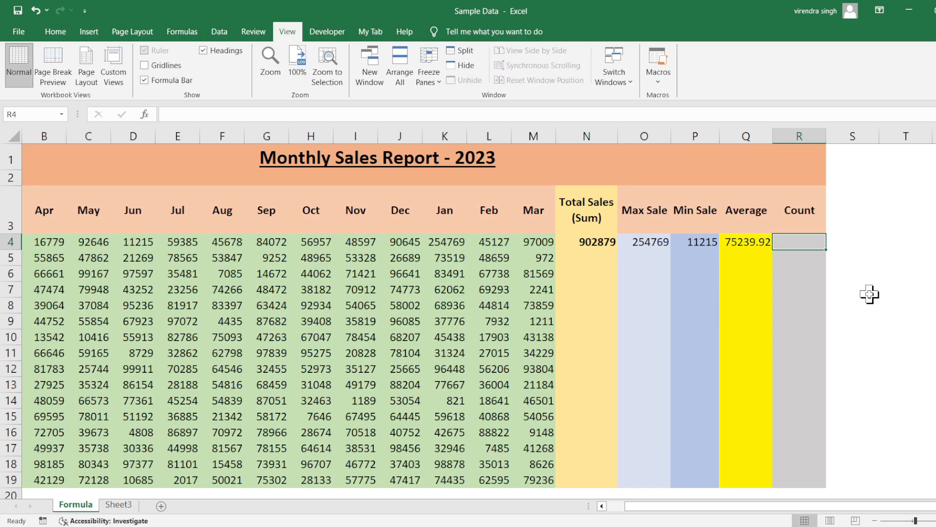
Step: Enter the formula =COUNT(B4:M4) in the Count cell for Laptop (Lenovo), R4, check it, and select Total Sales cell N6
{"action": "type", "text": "=coui"}
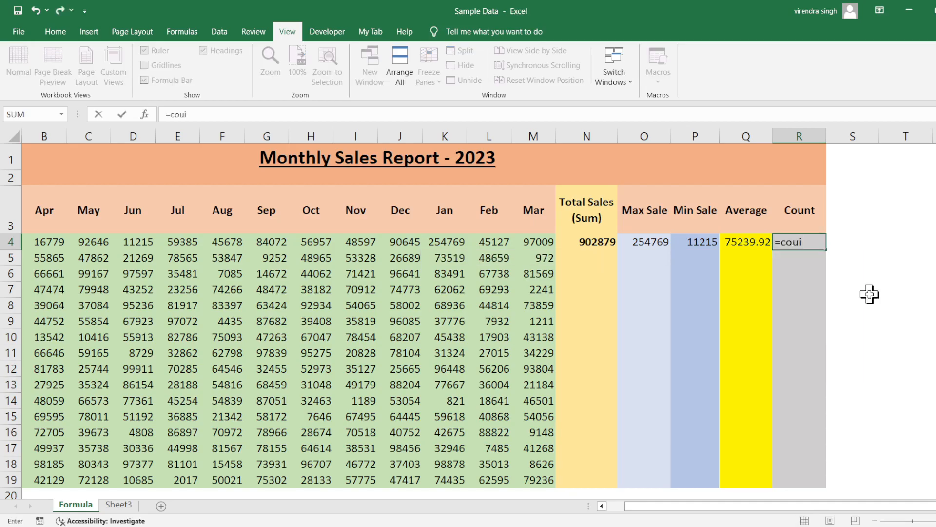
{"action": "key", "text": "BackSpace"}
{"action": "key", "text": "Tab"}
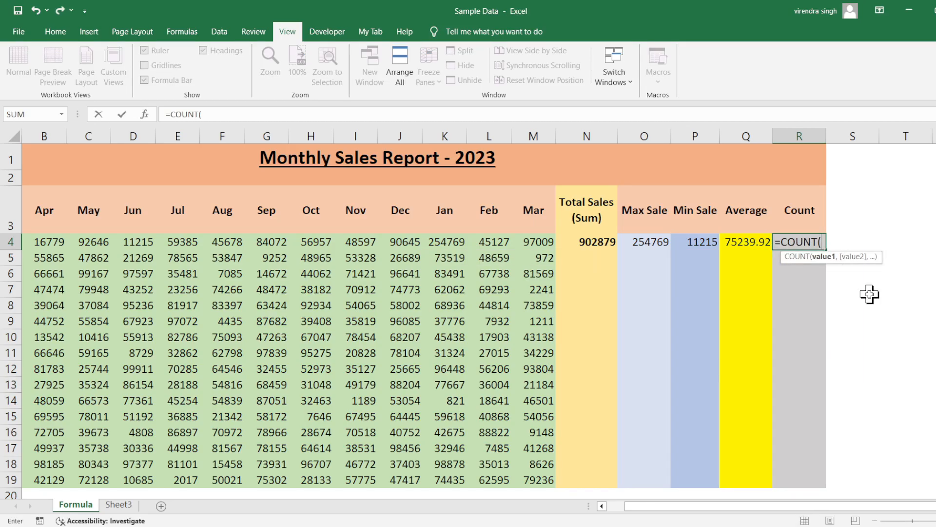
{"action": "left_click", "coordinate": [45, 247]}
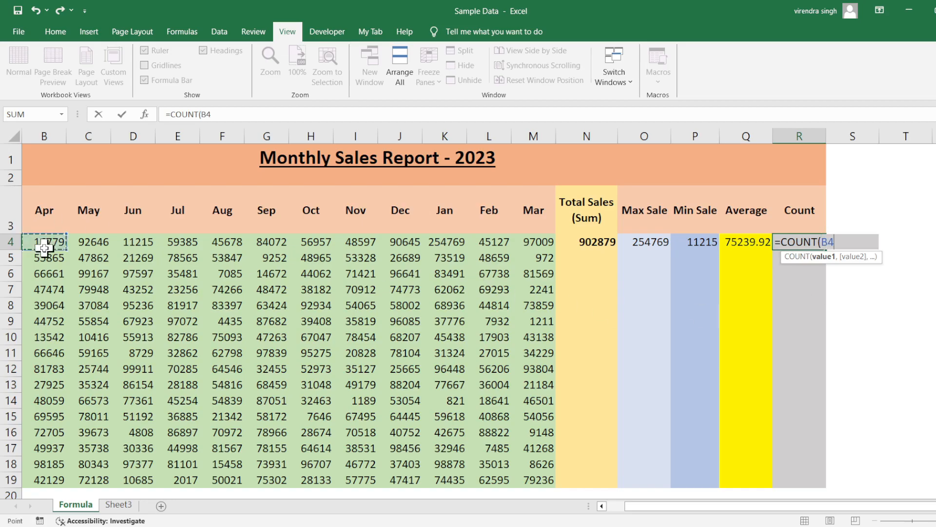
{"action": "left_click_drag", "start_coordinate": [44, 248], "coordinate": [542, 242]}
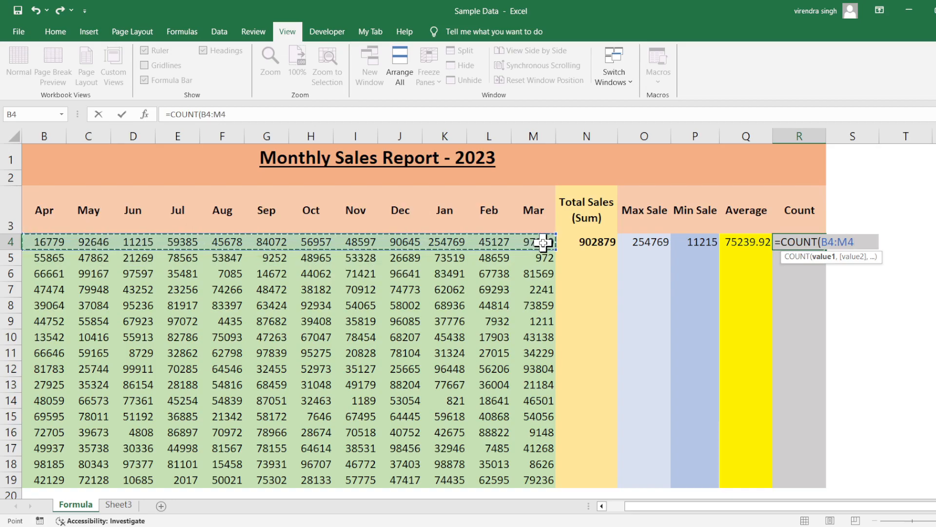
{"action": "type", "text": ")"}
{"action": "key", "text": "Return"}
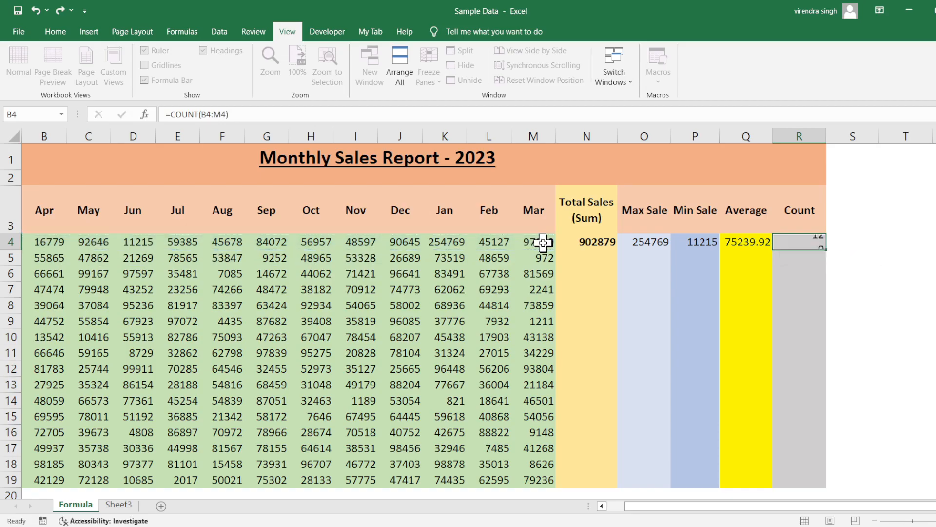
{"action": "left_click", "coordinate": [793, 240]}
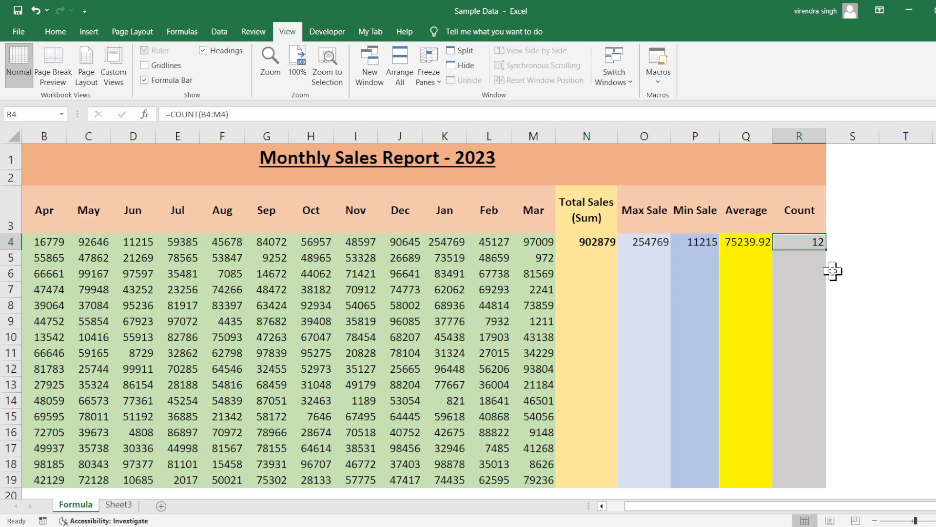
{"action": "scroll", "coordinate": [696, 272], "scroll_direction": "left", "scroll_amount": 1}
{"action": "left_click", "coordinate": [696, 272]}
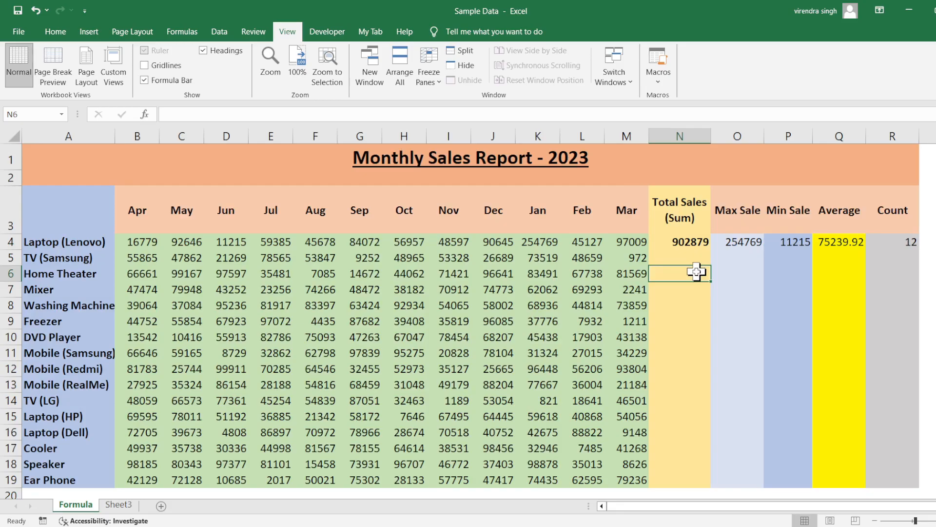
Step: Copy the SUM formula in Total Sales cell N4 down to row 19 for all products and select N5:N10 to check it
{"action": "left_click", "coordinate": [678, 243]}
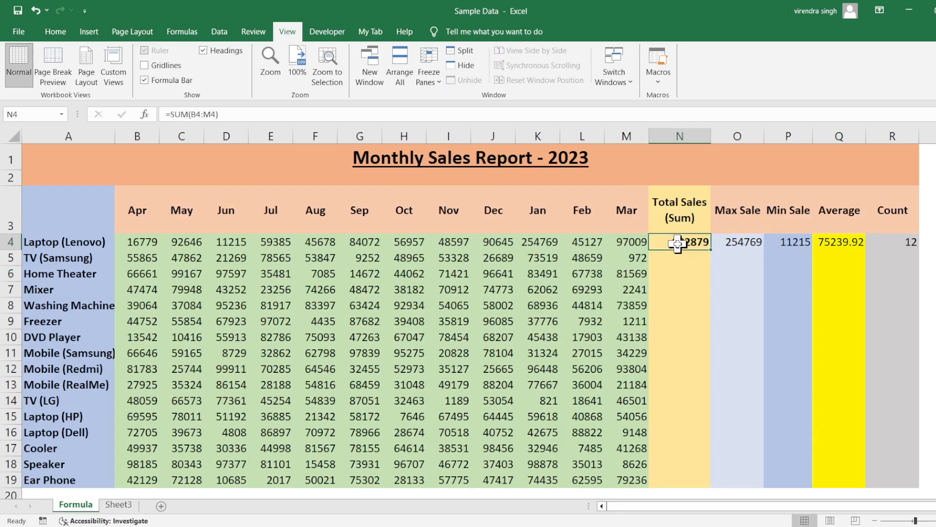
{"action": "double_click", "coordinate": [713, 250]}
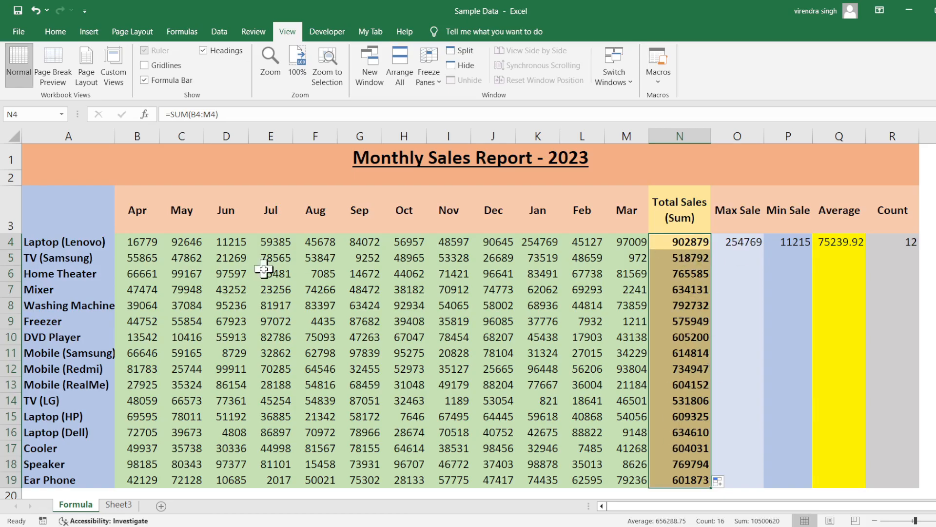
{"action": "left_click_drag", "start_coordinate": [660, 255], "coordinate": [661, 337]}
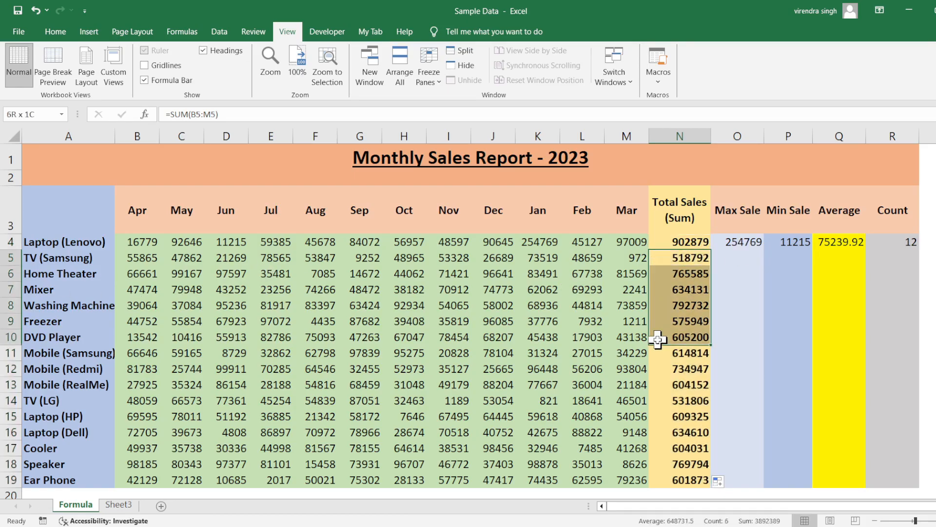
Step: Fill the Max Sale formula in O4 and the Min Sale formula in P4 down through row 19 for all products
{"action": "left_click", "coordinate": [740, 244]}
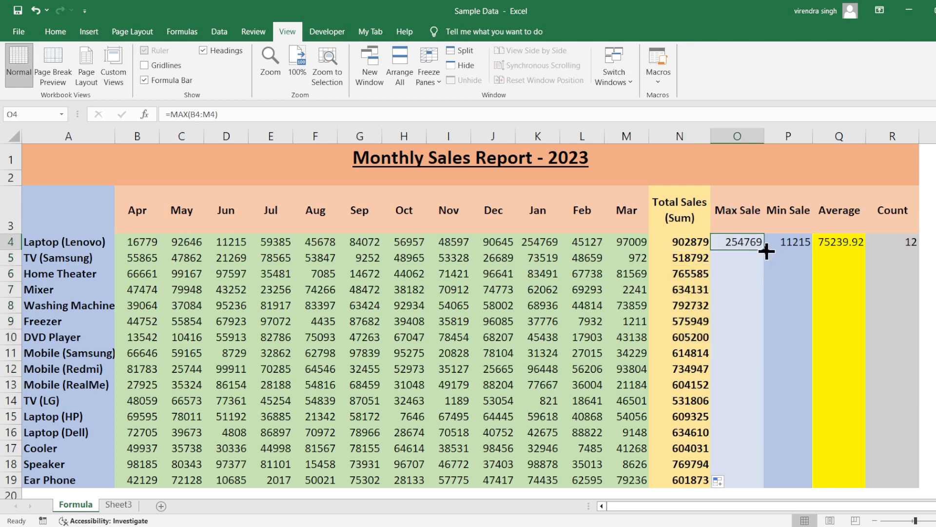
{"action": "double_click", "coordinate": [765, 249]}
{"action": "left_click", "coordinate": [788, 242]}
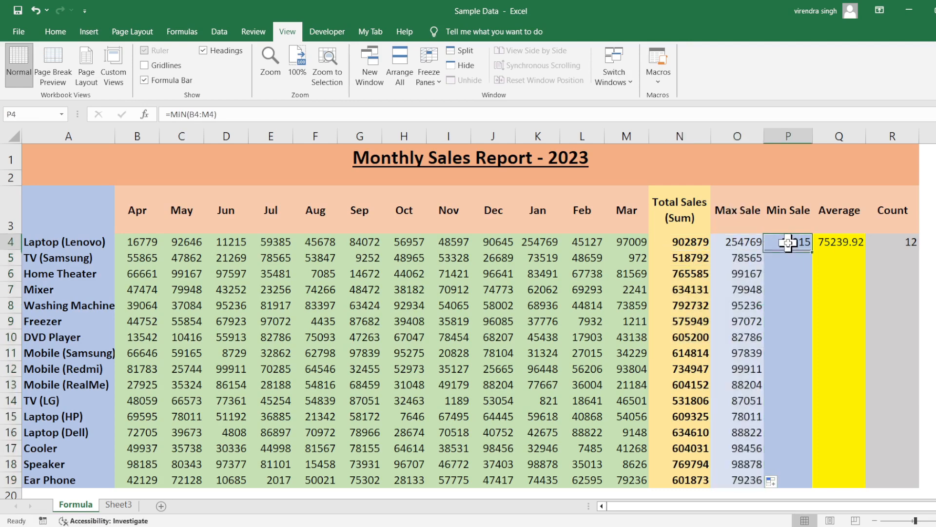
{"action": "double_click", "coordinate": [812, 250]}
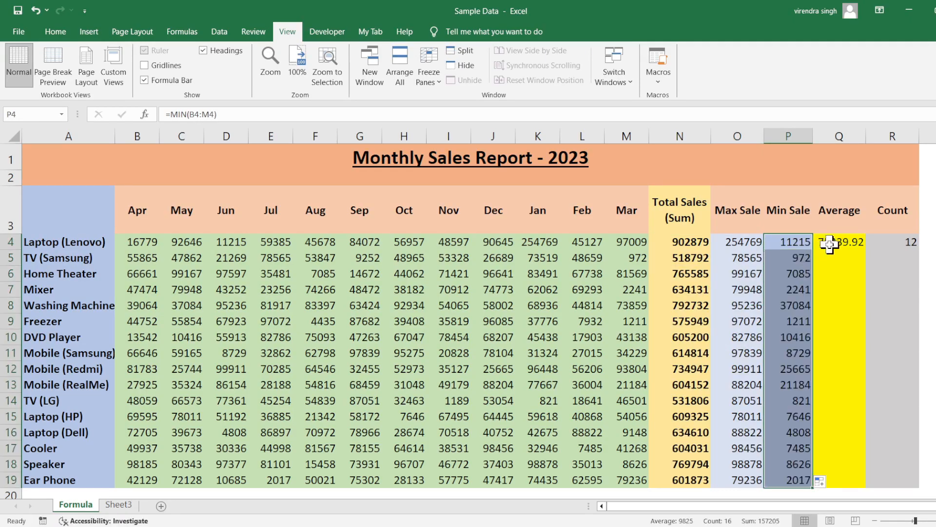
Step: Fill the Average formula in Q4 and the Count formula in R4 down through row 19, and select Min Sale cell P6
{"action": "left_click", "coordinate": [832, 242]}
{"action": "double_click", "coordinate": [867, 250]}
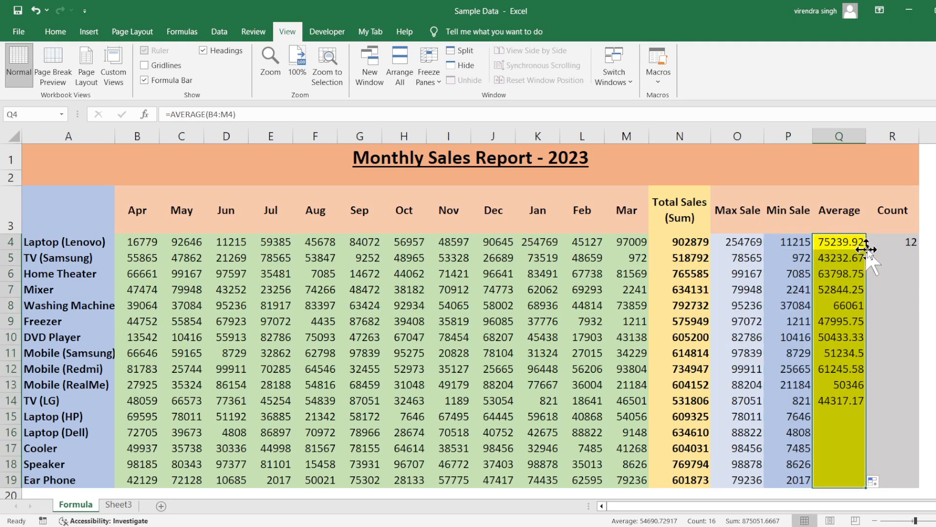
{"action": "double_click", "coordinate": [896, 242]}
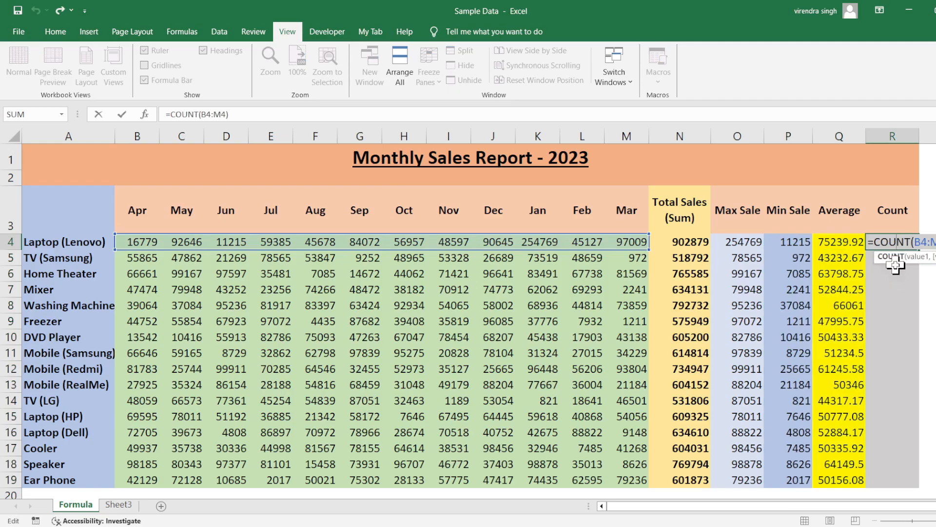
{"action": "key", "text": "ctrl+Return"}
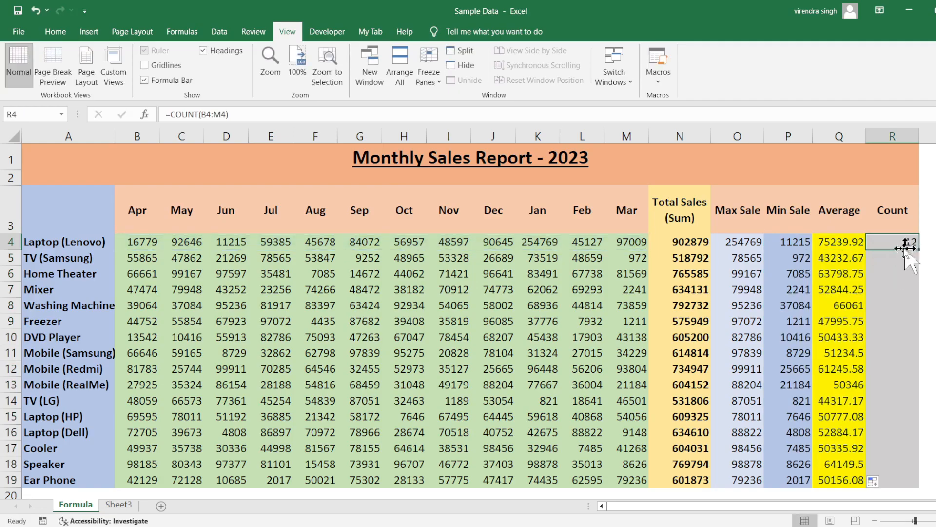
{"action": "left_click_drag", "start_coordinate": [919, 251], "coordinate": [921, 252]}
{"action": "double_click", "coordinate": [921, 252]}
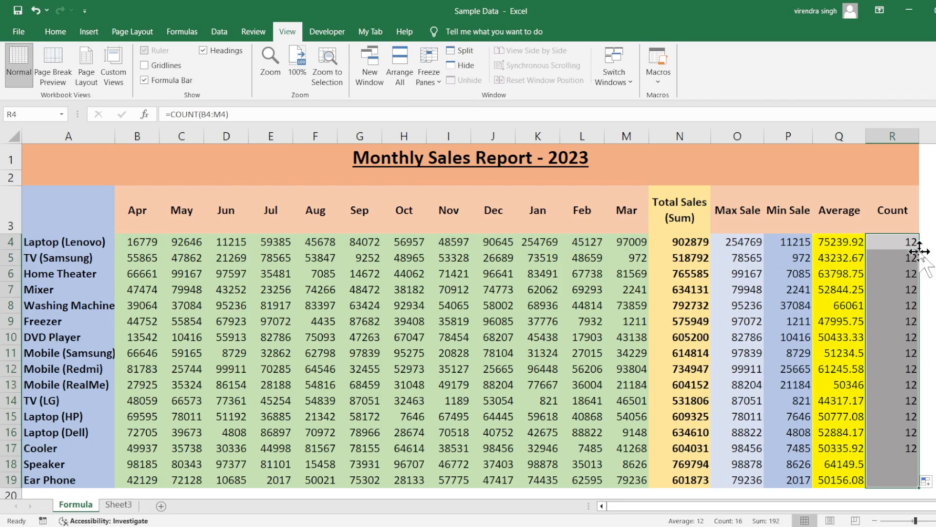
{"action": "left_click", "coordinate": [802, 279]}
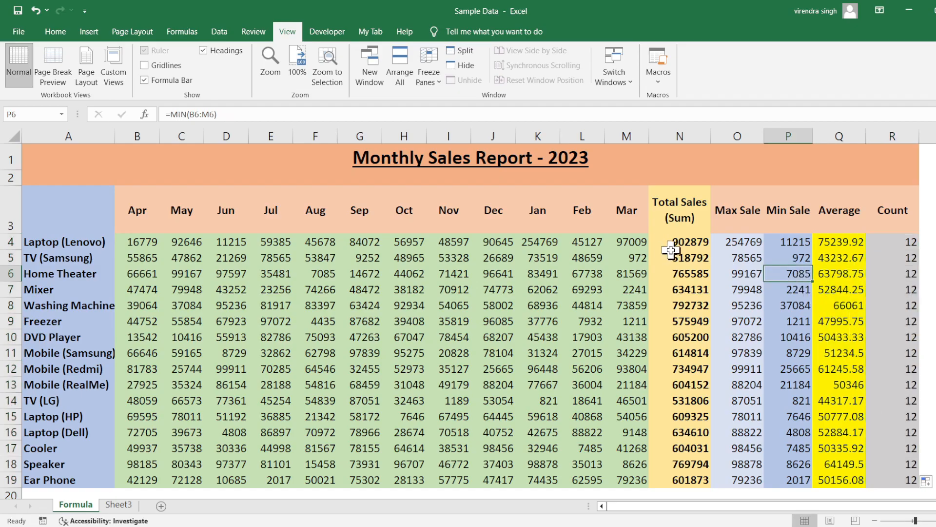